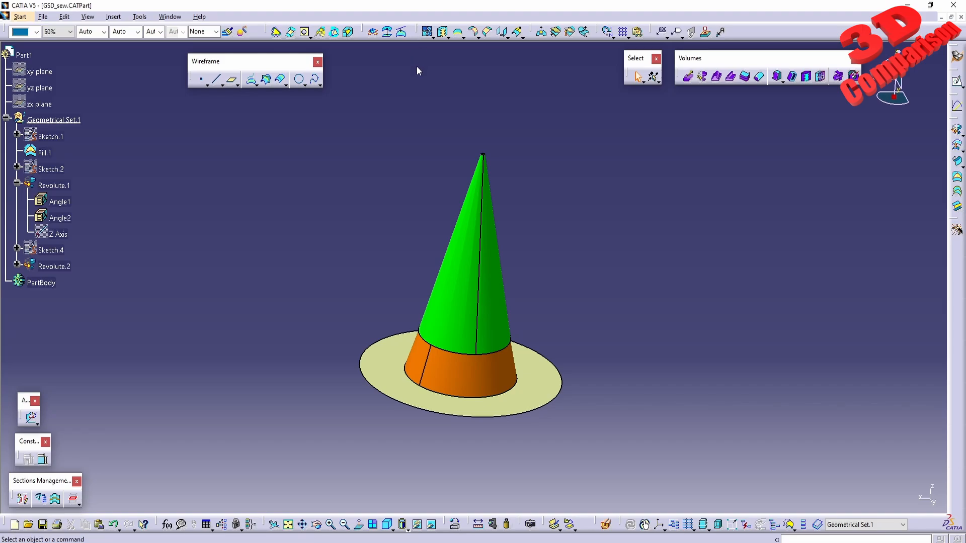
Step: Open Sketch.1 to examine the disc's circular profile and its diameter dimension, and exit the sketch without changes
drag(417, 70, 434, 29)
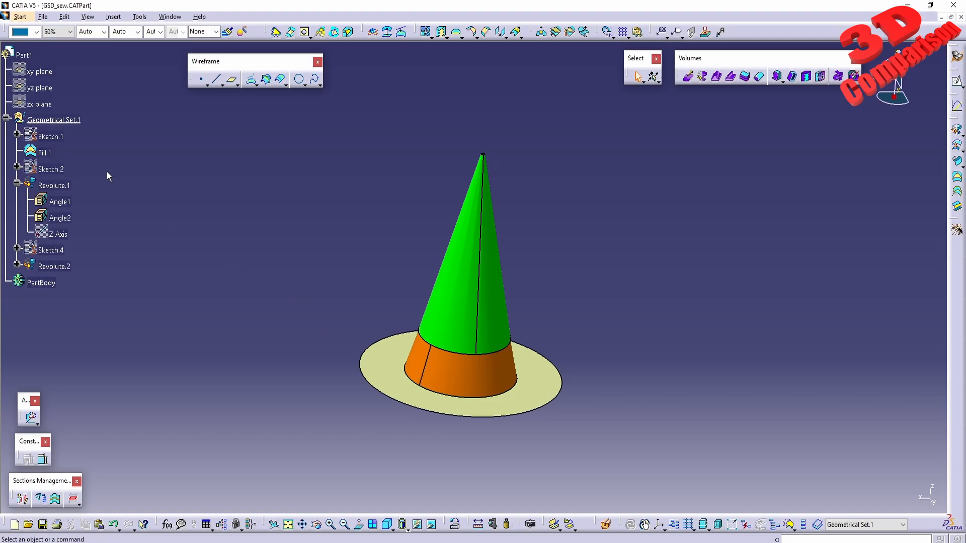
double_click(51, 137)
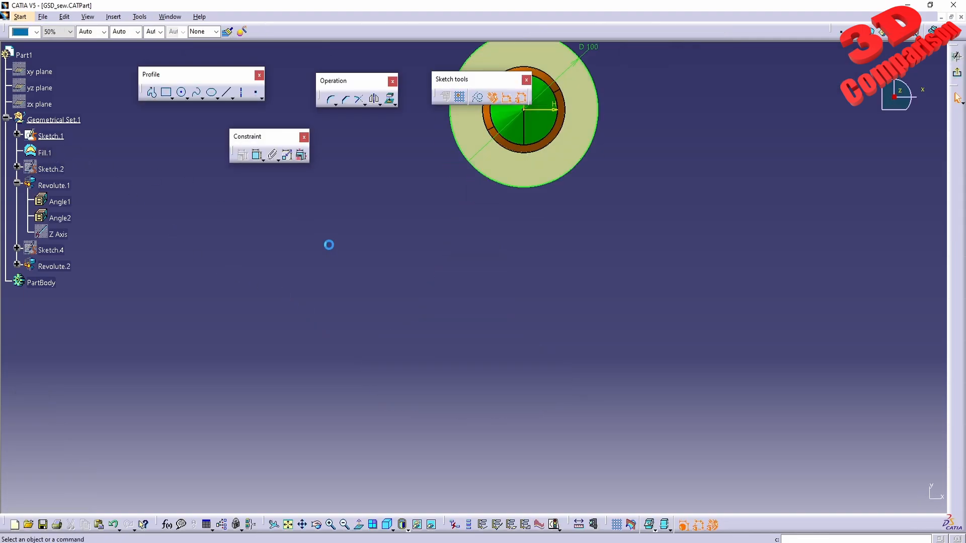
middle_drag(551, 197, 459, 369)
middle_drag(496, 329, 509, 287)
click(231, 266)
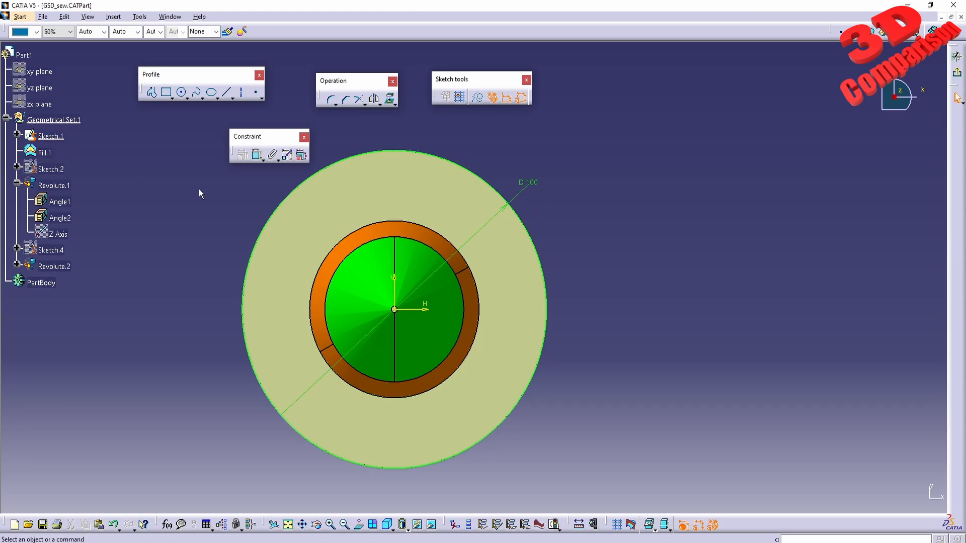
click(958, 73)
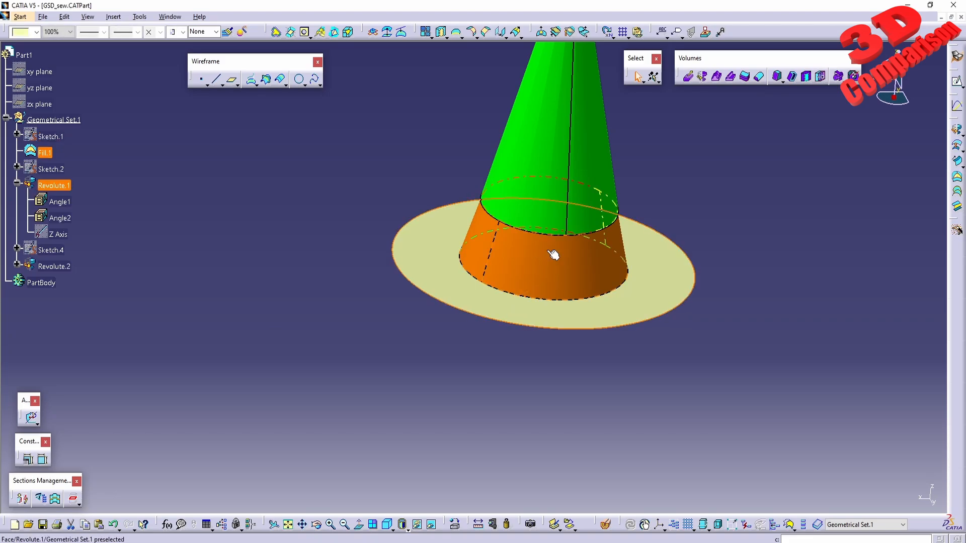
Step: Open Sketch.2 to examine the orange ring's profile and its dimensions, and exit the sketch without changes
mouse_move(553, 252)
middle_down()
mouse_move(489, 210)
mouse_move(495, 203)
mouse_move(492, 276)
mouse_move(452, 242)
middle_up()
double_click(50, 169)
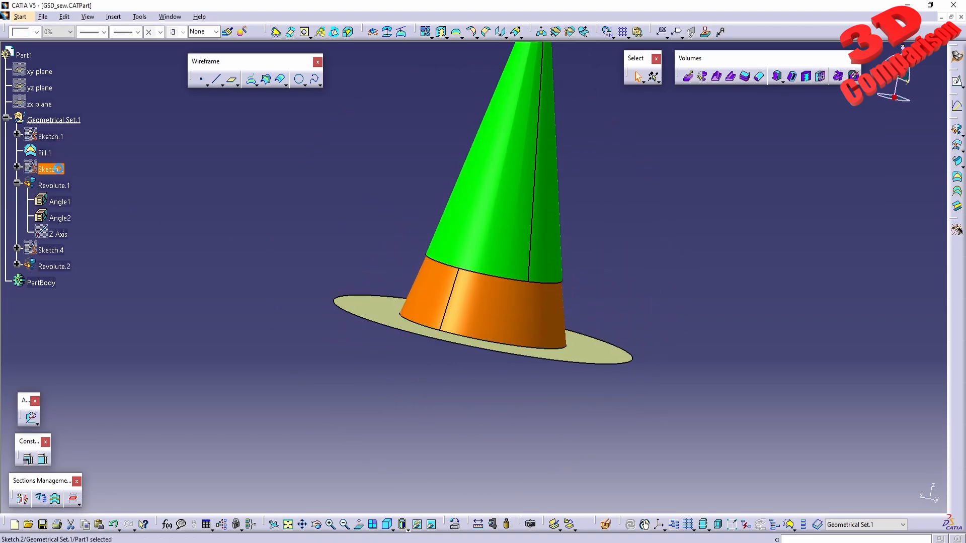
middle_drag(499, 316, 503, 252)
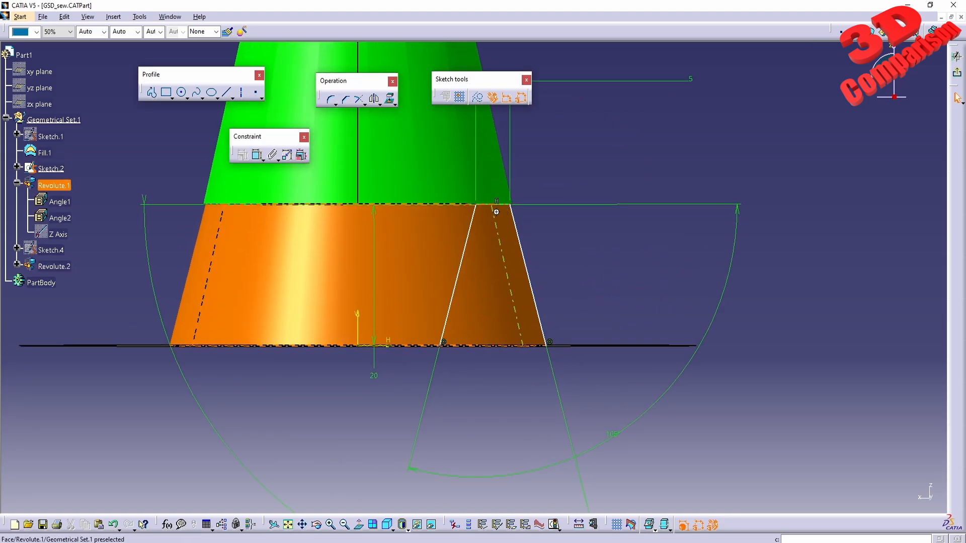
middle_drag(491, 209, 530, 280)
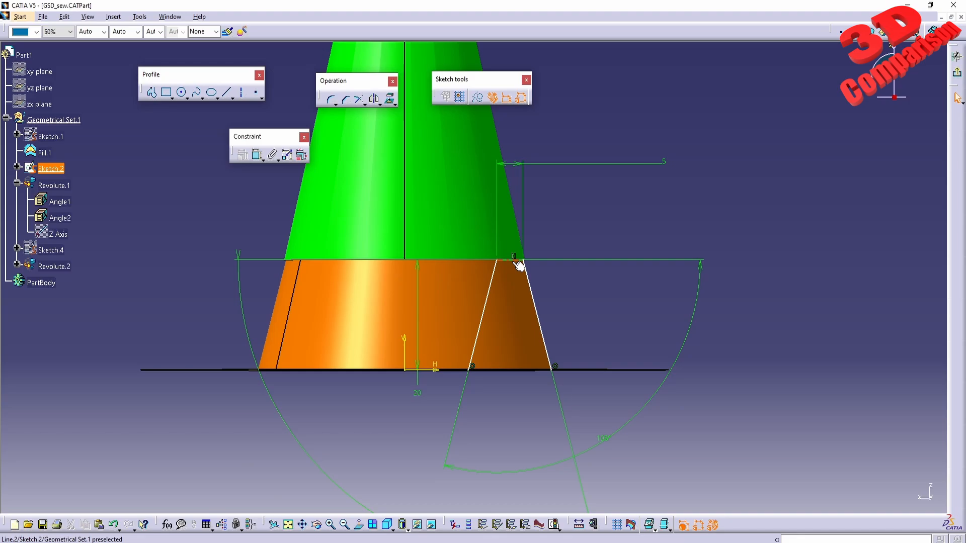
click(958, 72)
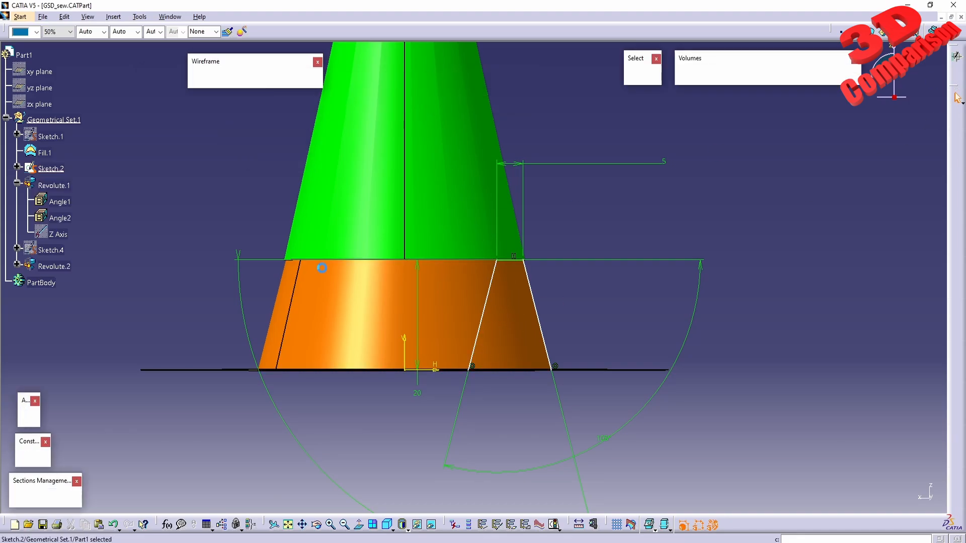
Step: Review the Revolute.1 surface definition, including its profile, axis and angular limits, and cancel without changes
double_click(54, 185)
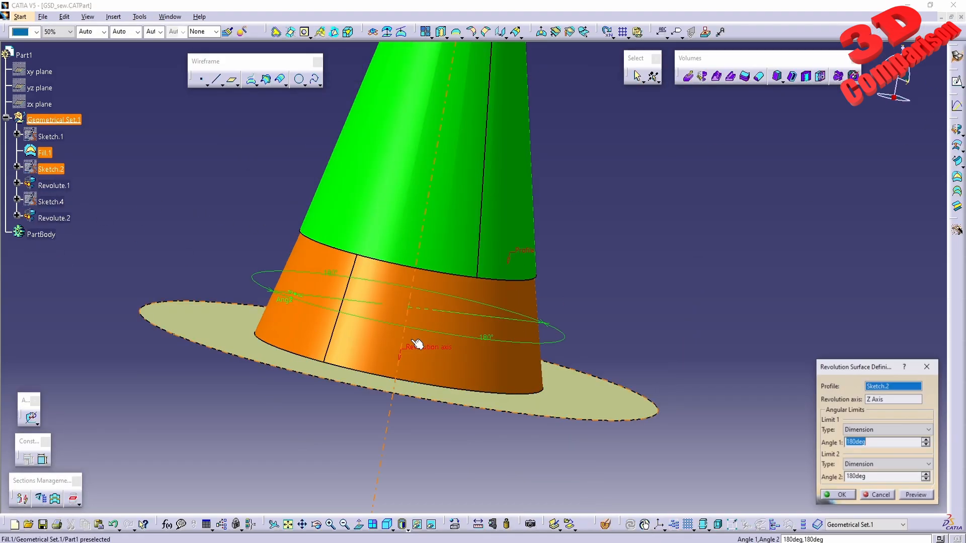
middle_drag(417, 344, 384, 317)
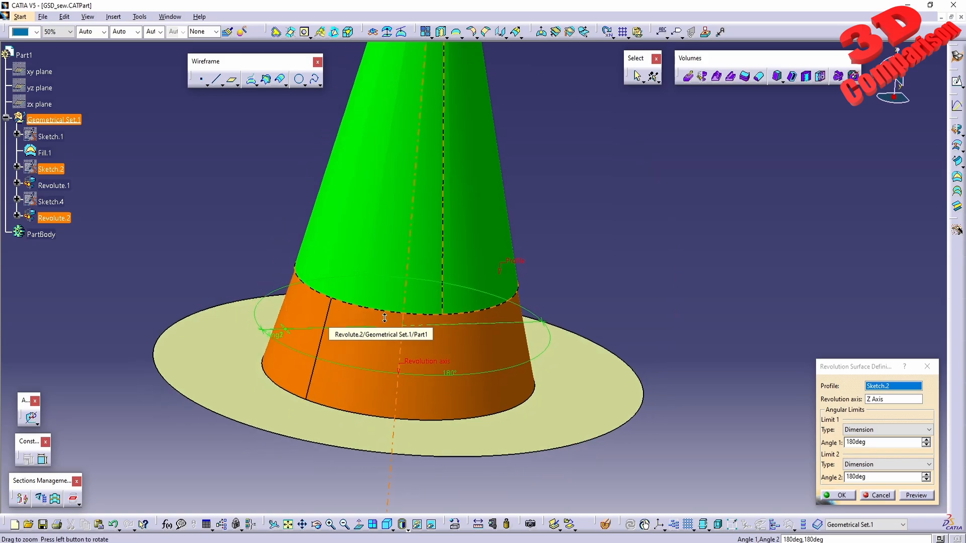
click(869, 494)
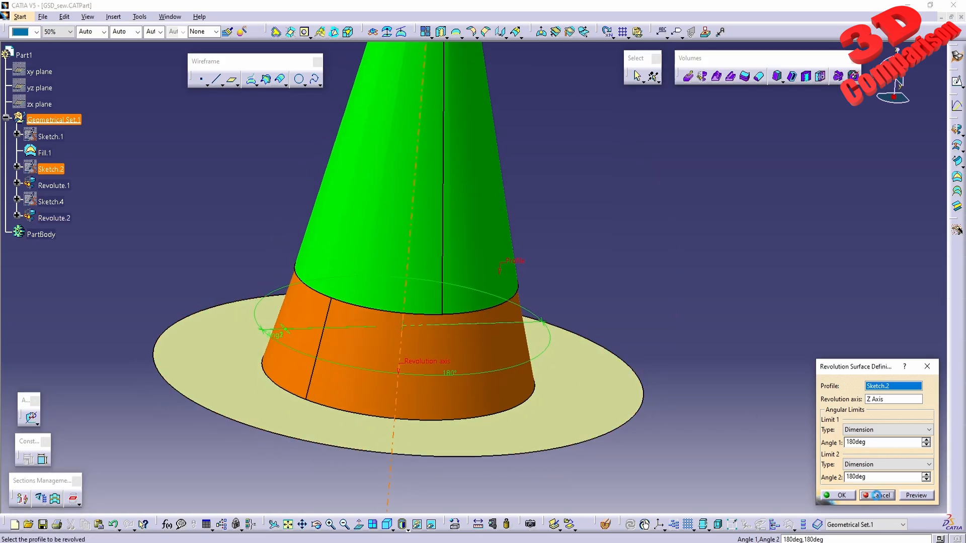
Step: Open Sketch.4 to examine the green cone's profile, and exit the sketch without changes
double_click(51, 201)
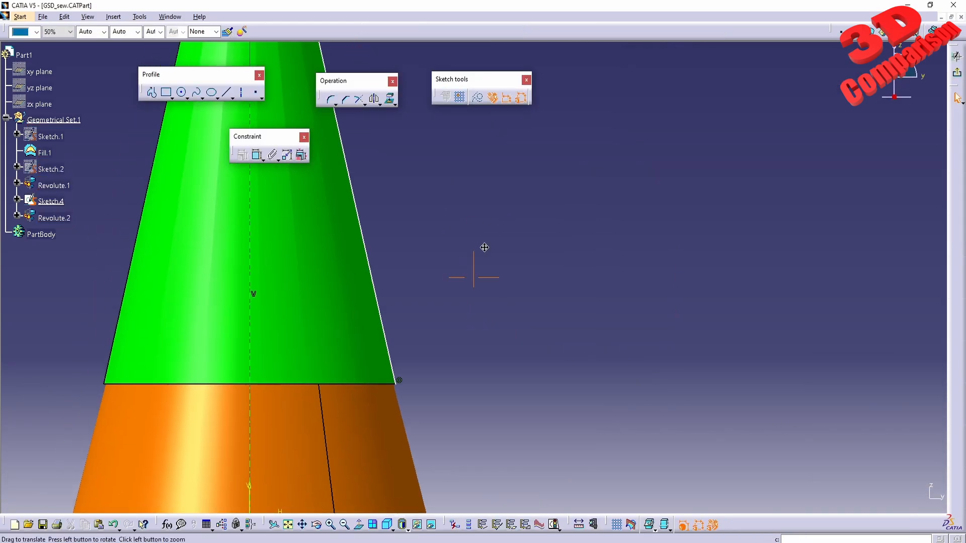
middle_drag(484, 247, 590, 311)
click(957, 73)
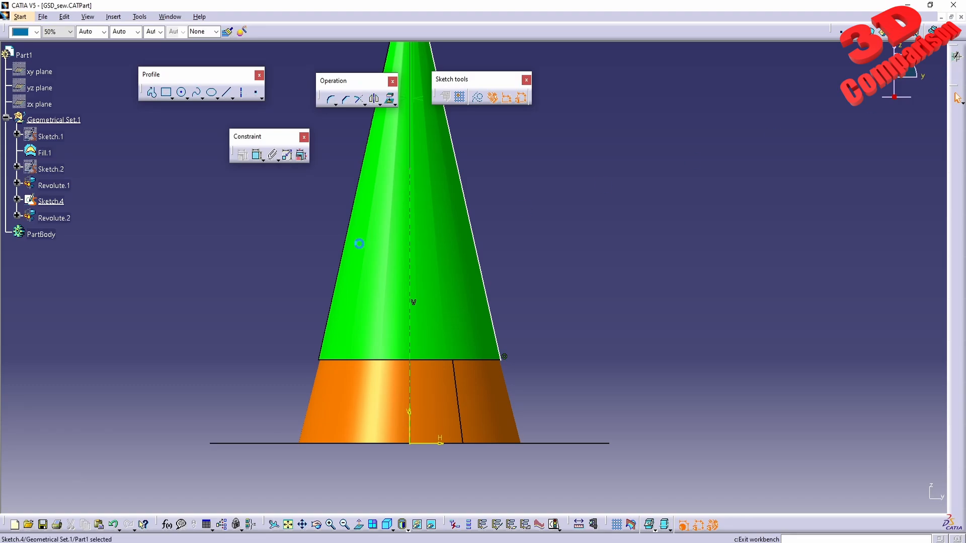
Step: Hide Revolute.2 temporarily to view the orange ring from above, and show the cone again
right_click(55, 214)
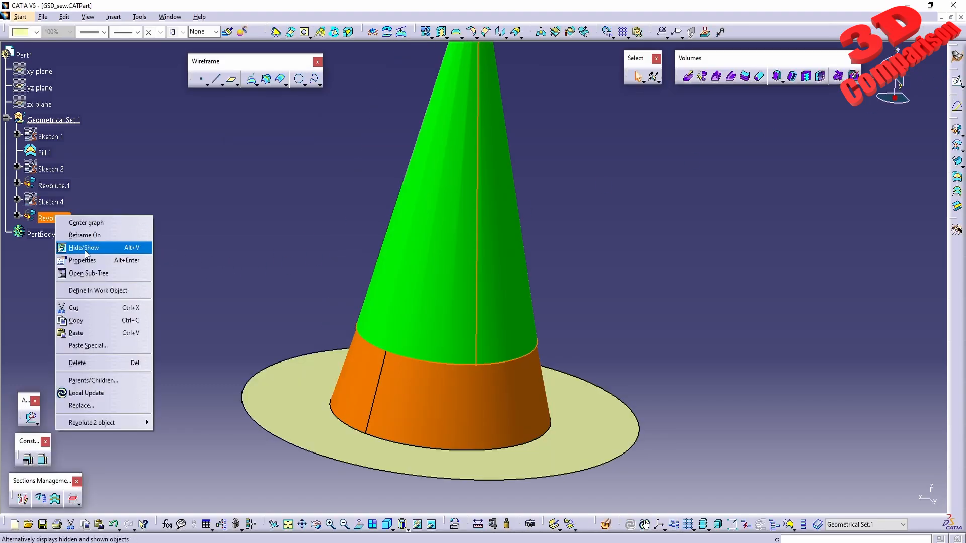
click(83, 250)
middle_drag(448, 282, 440, 362)
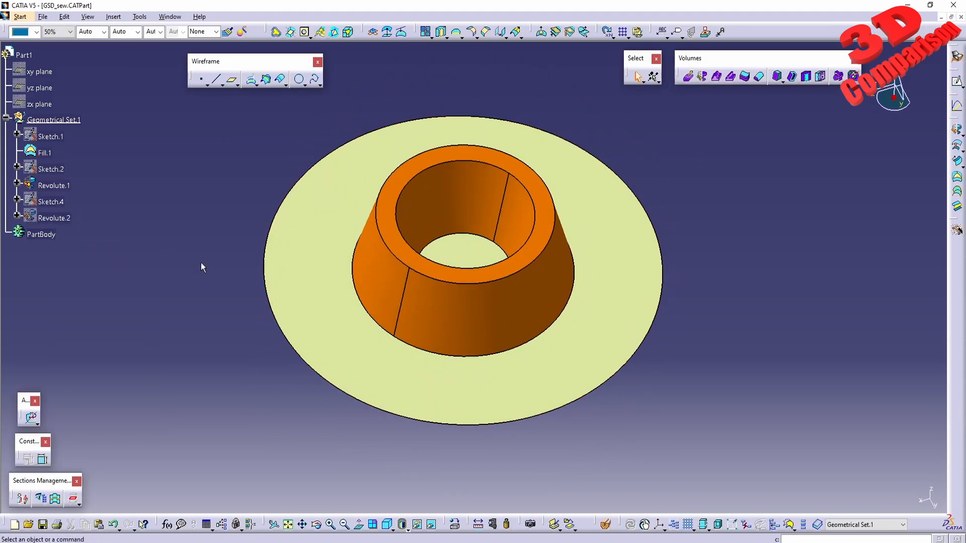
right_click(59, 221)
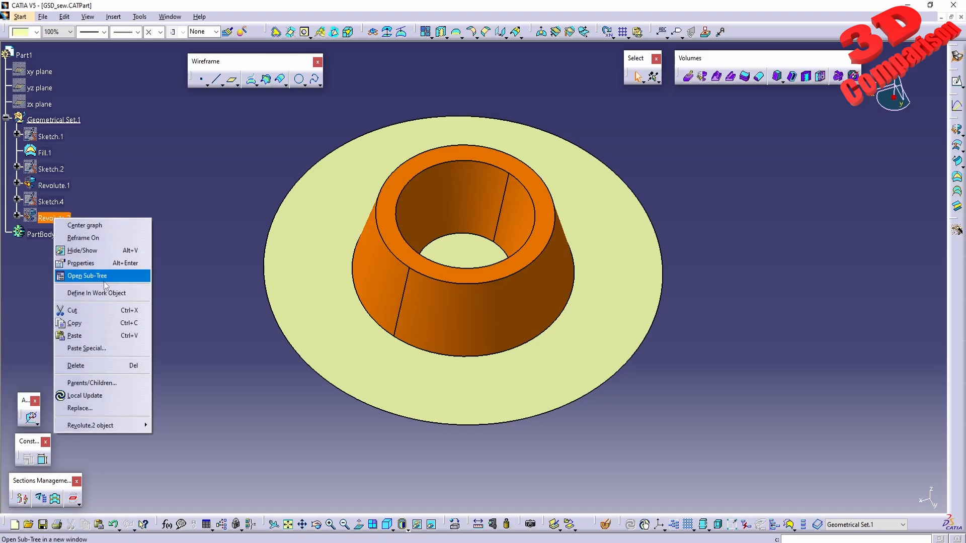
click(107, 254)
middle_drag(394, 226, 458, 305)
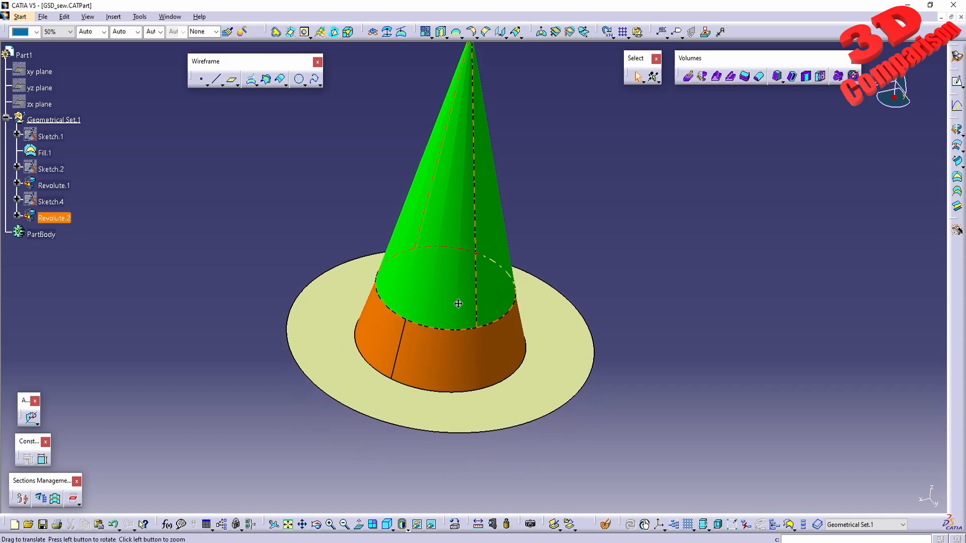
Step: Review the Sew Surface deviation options and the Join definition settings, closing both commands without creating a feature
click(442, 34)
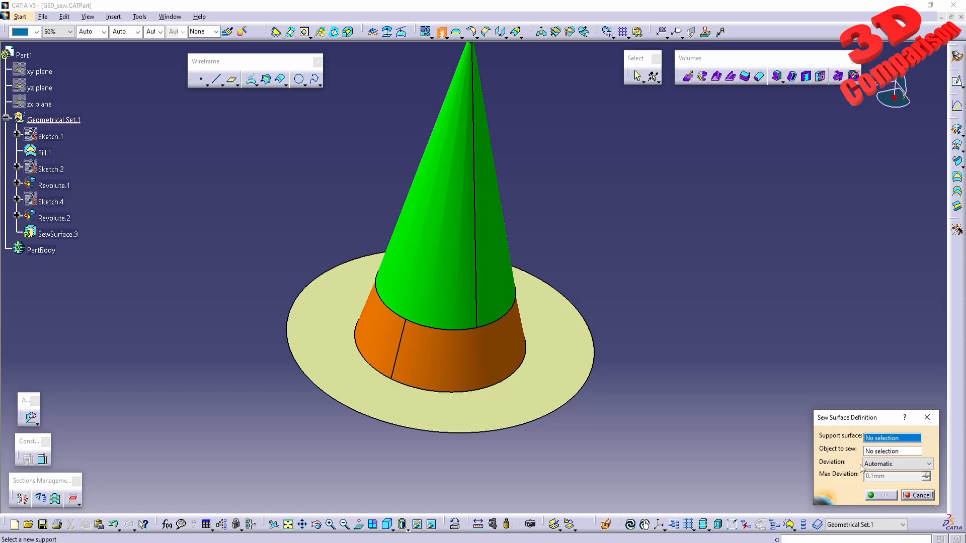
click(883, 465)
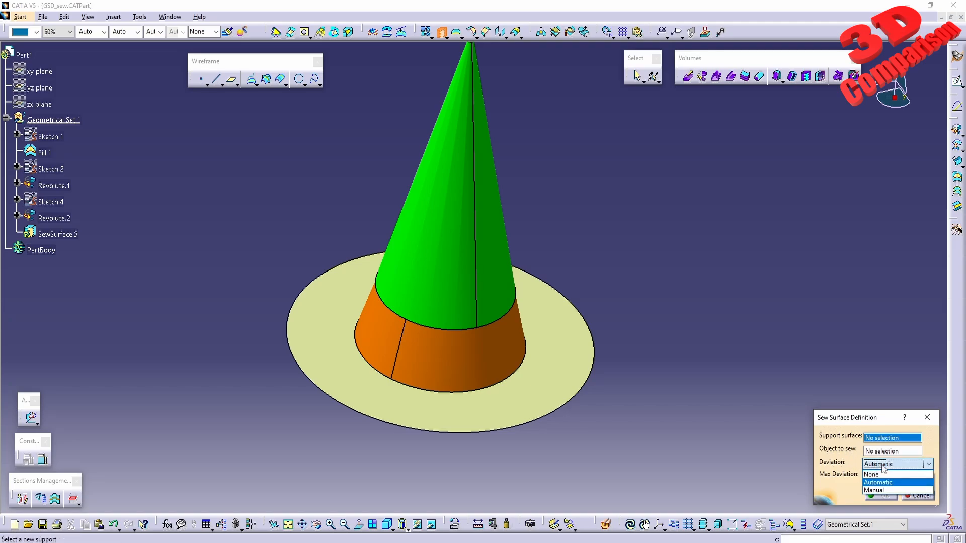
click(839, 495)
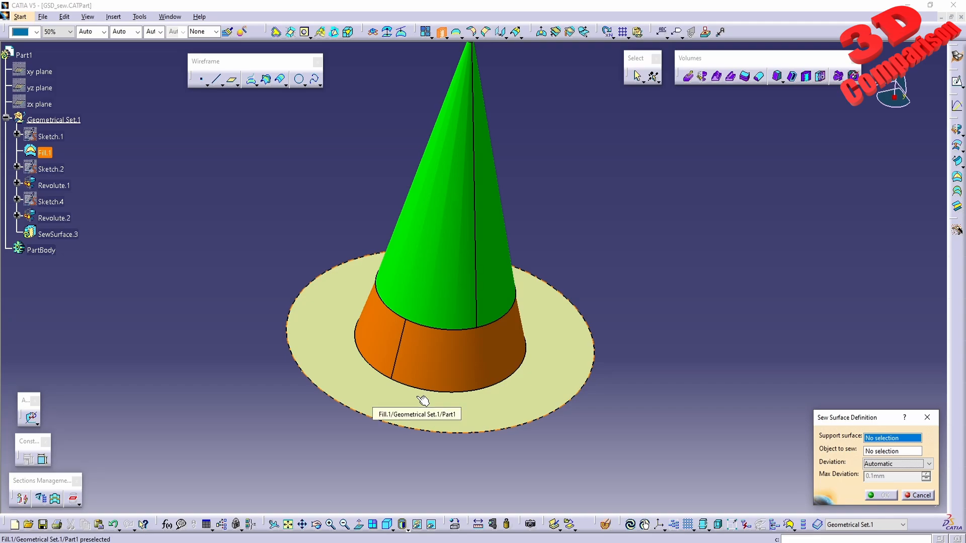
click(927, 418)
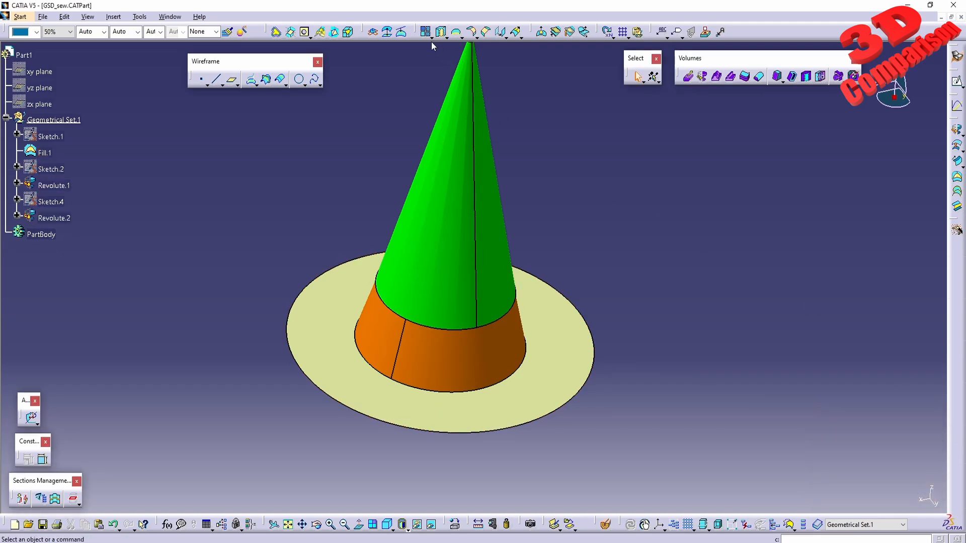
click(427, 33)
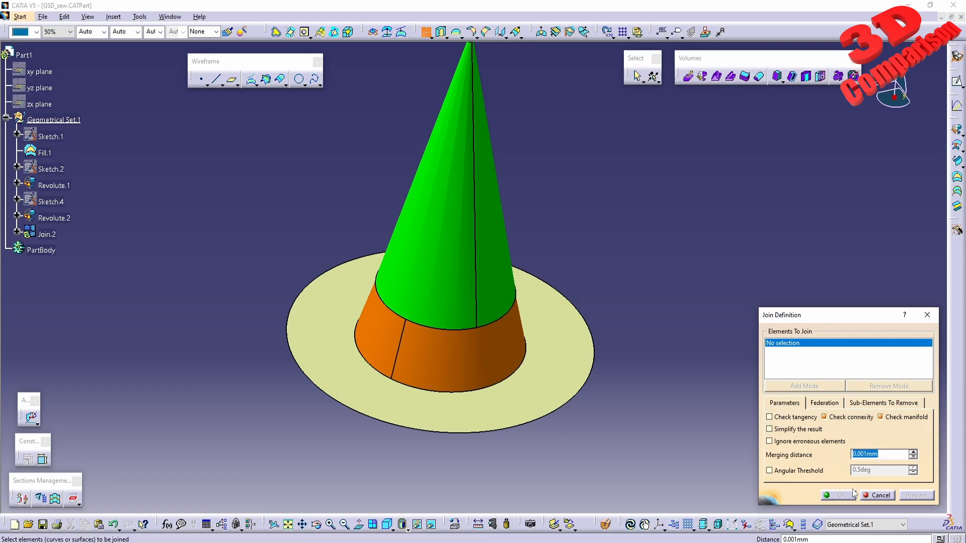
click(878, 496)
Step: Hide the green cone surface Revolute.2 so that the orange ring and the disc are exposed
middle_drag(503, 419, 478, 272)
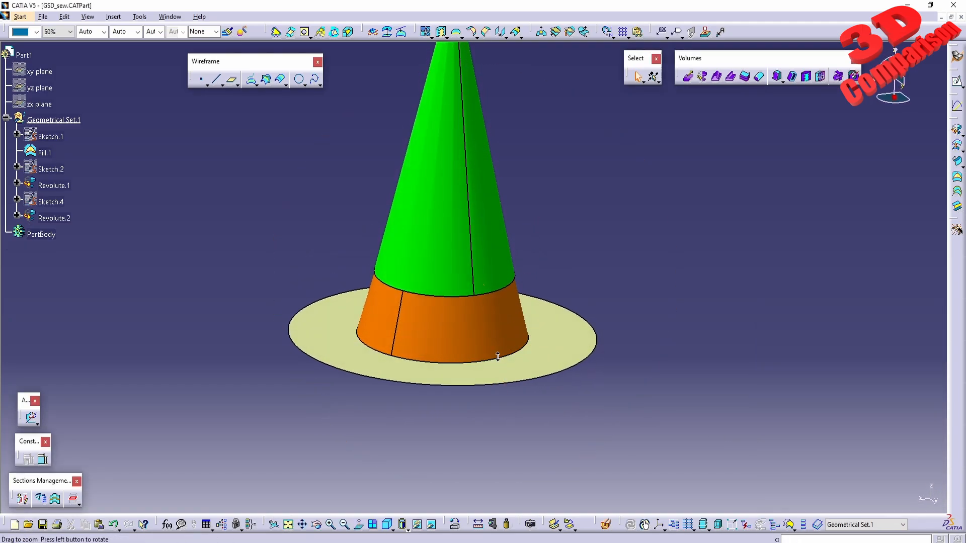
right_click(473, 257)
click(495, 281)
middle_drag(464, 319, 459, 382)
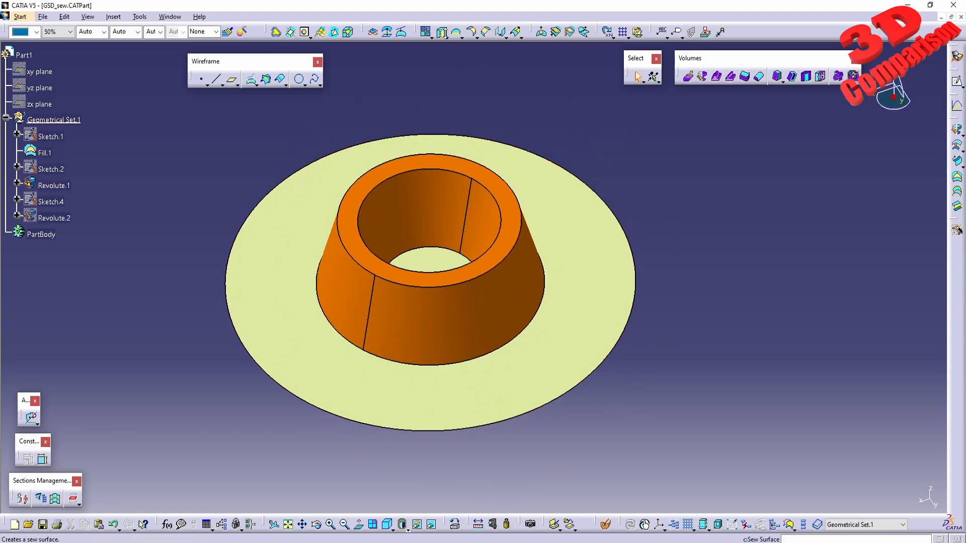
Step: Sew Revolute.1 onto the support surface Fill.1 with Sew Surface, using Automatic deviation
click(443, 33)
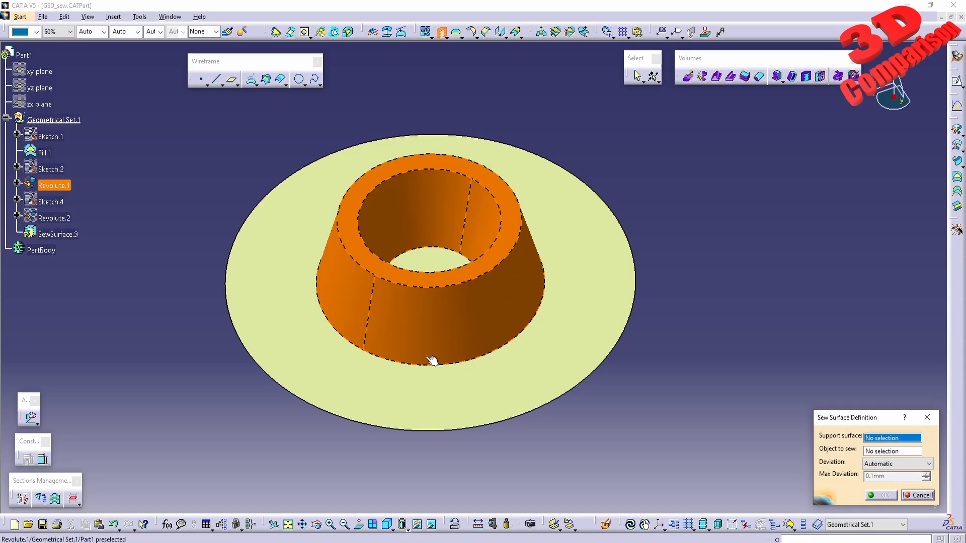
click(337, 363)
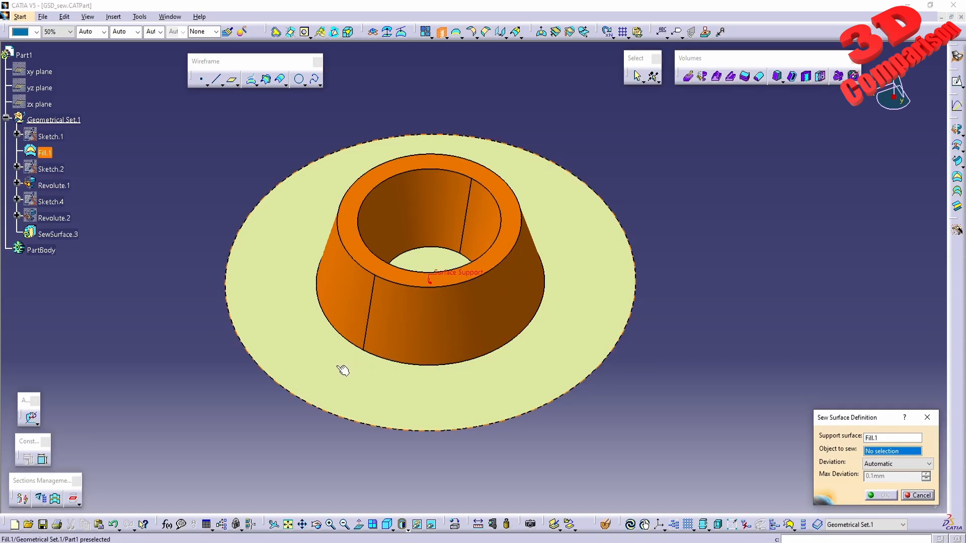
click(433, 326)
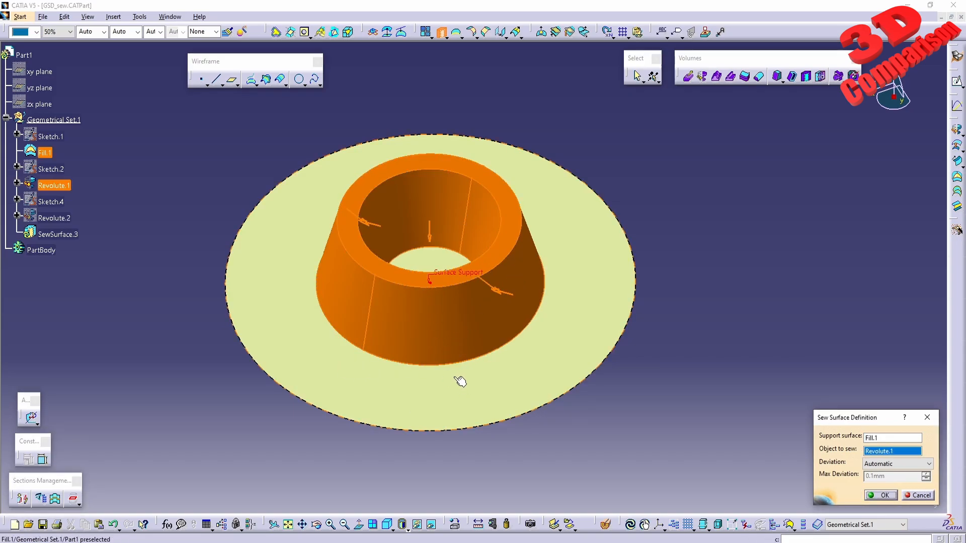
middle_drag(460, 382, 442, 241)
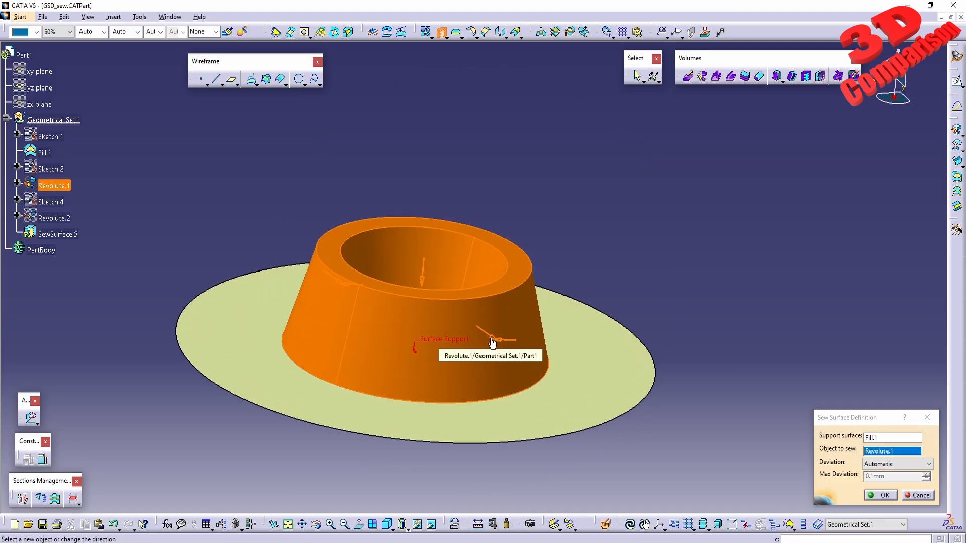
drag(845, 419, 756, 379)
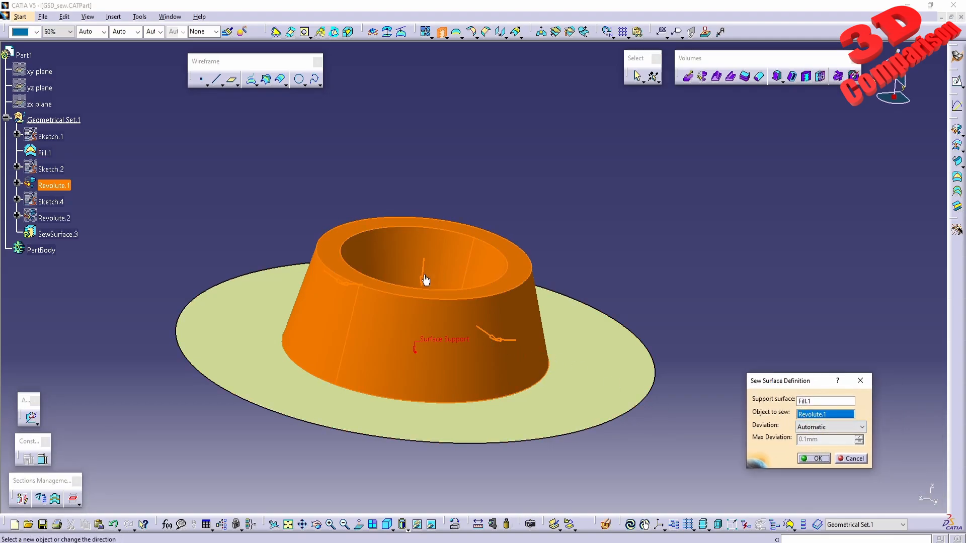
click(819, 459)
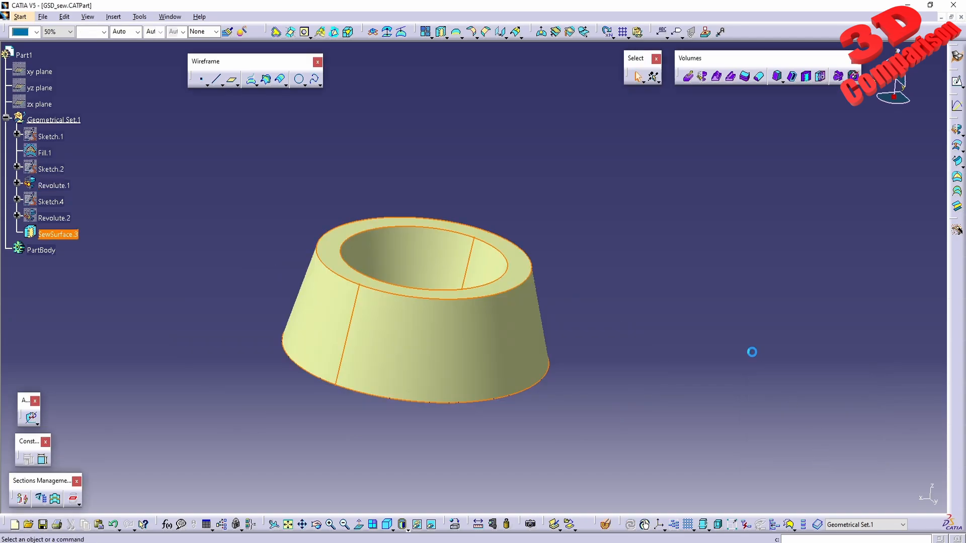
Step: Edit SewSurface.3 to reverse the sewing direction of Revolute.1, and inspect the resulting surface from below
middle_drag(477, 395, 459, 166)
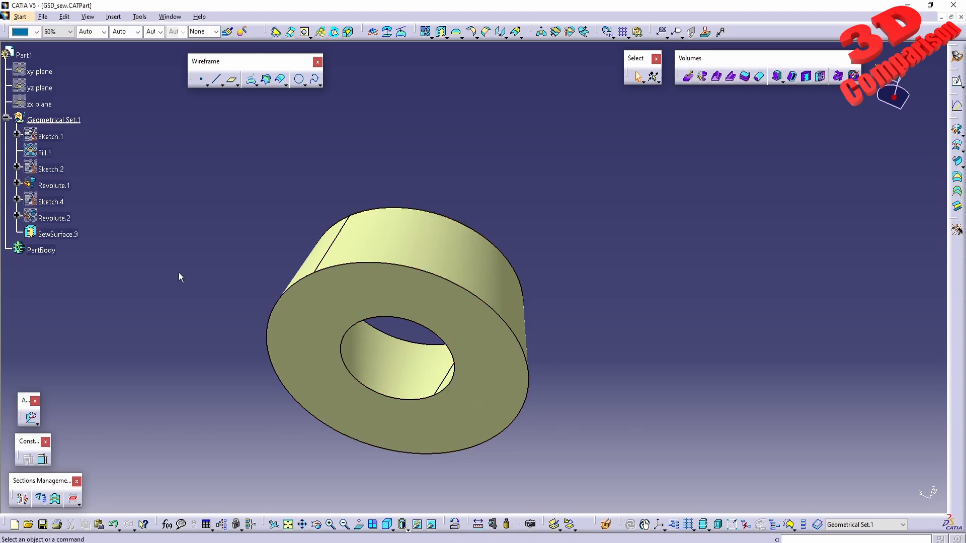
double_click(57, 234)
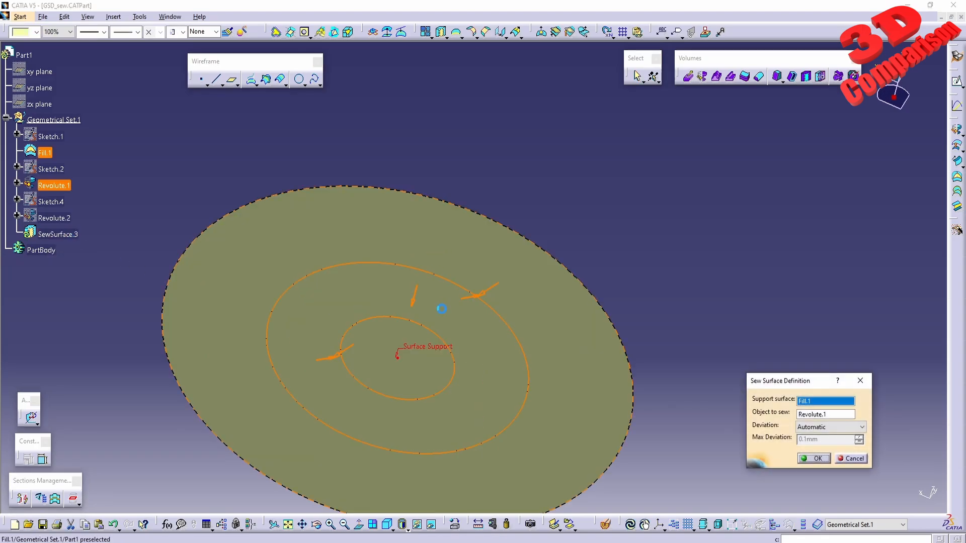
middle_drag(410, 246, 427, 384)
click(495, 299)
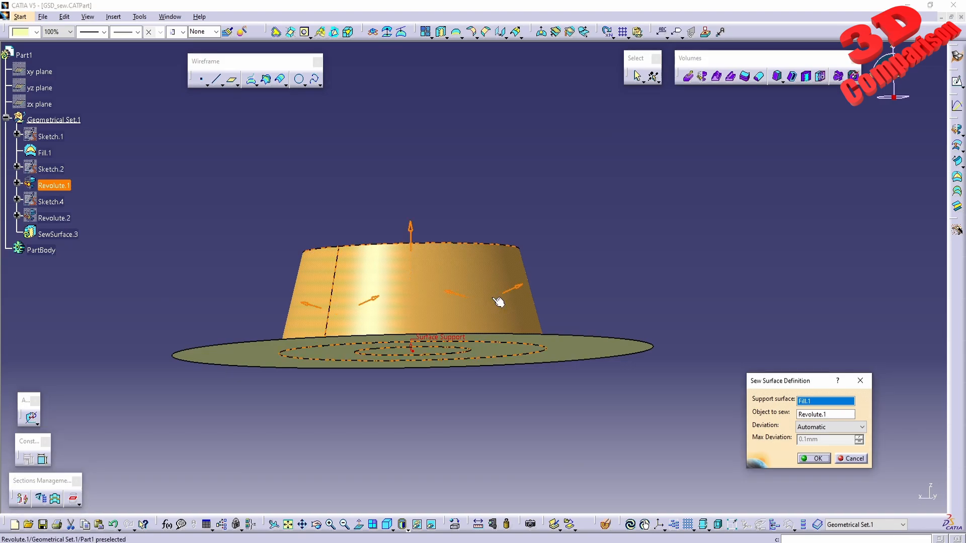
click(816, 459)
middle_drag(565, 405, 460, 261)
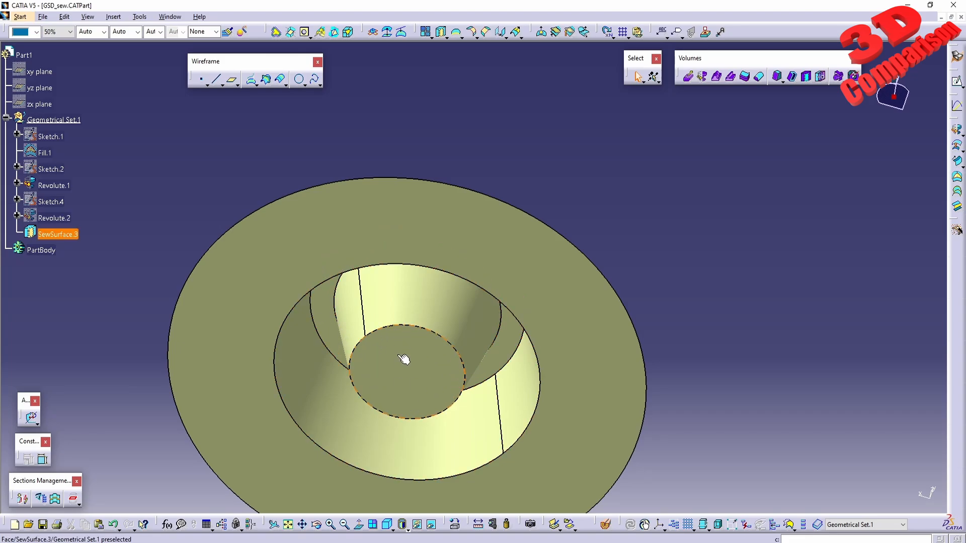
middle_drag(440, 179, 382, 282)
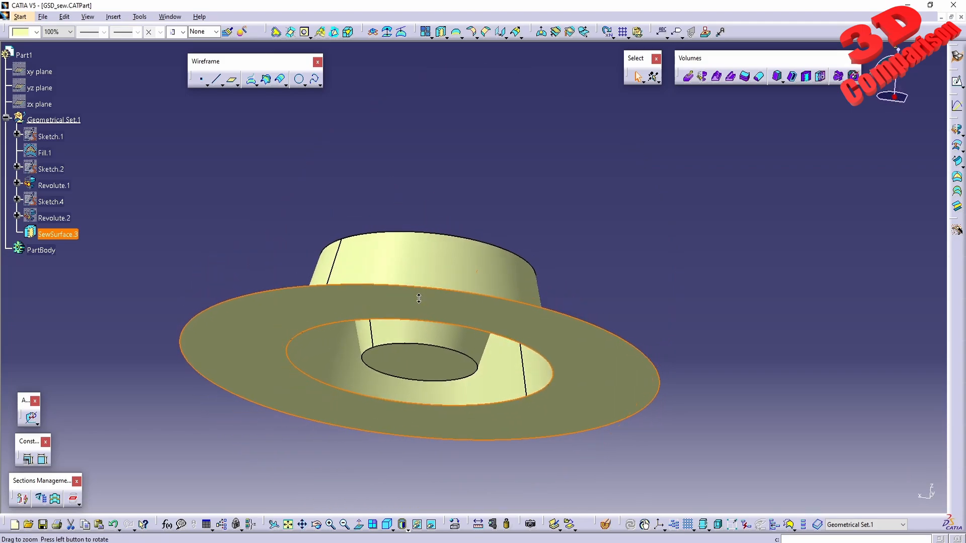
Step: Delete SewSurface.3 and show the hidden disc surface Fill.1 again
click(63, 238)
key(Delete)
key(Return)
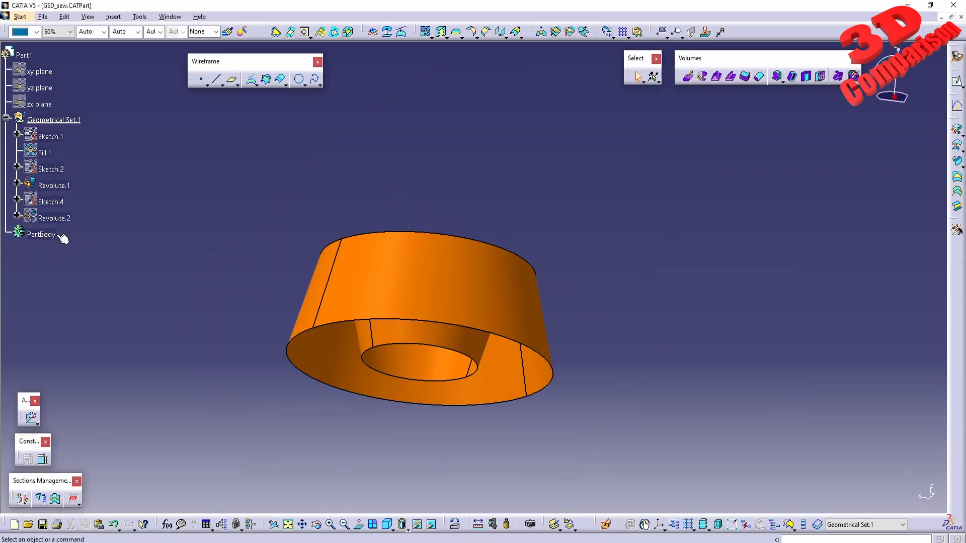
right_click(43, 153)
click(70, 177)
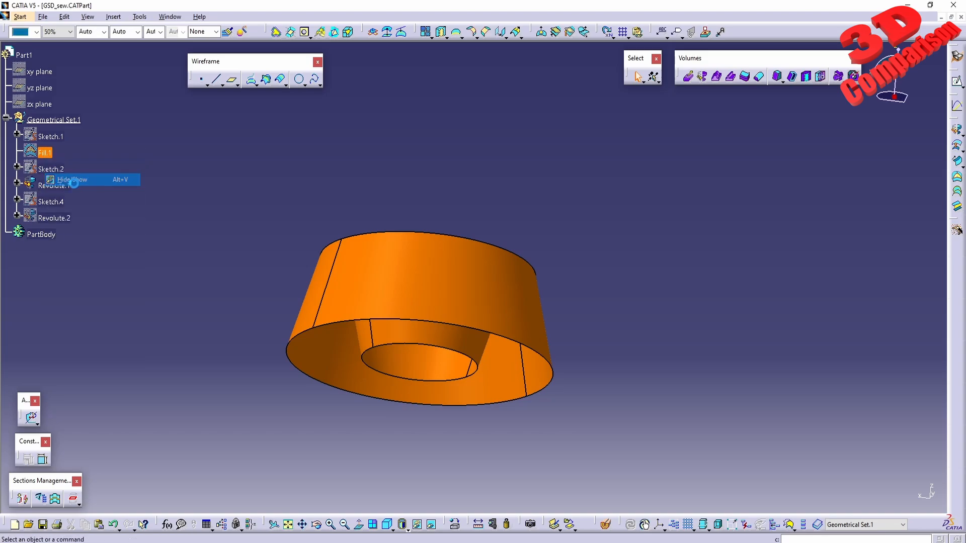
middle_drag(354, 222, 393, 282)
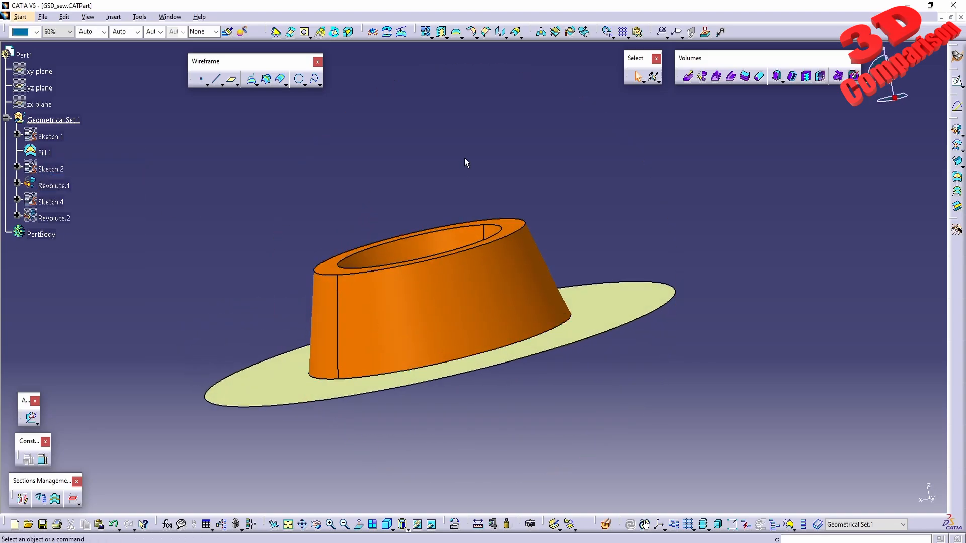
Step: Join Fill.1 and Revolute.1 with the connexity check turned off and a merging distance of 0.001 mm
click(425, 31)
middle_drag(498, 255, 583, 317)
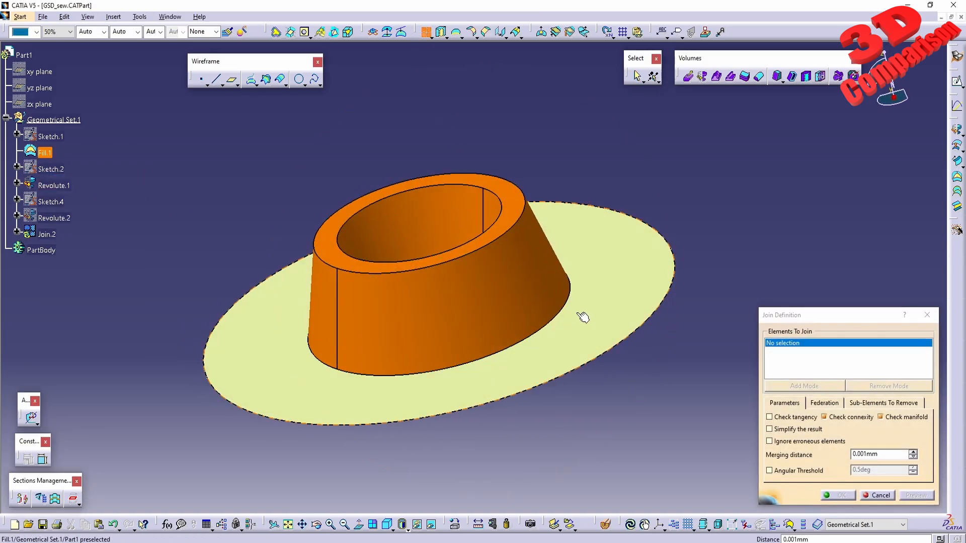
click(618, 291)
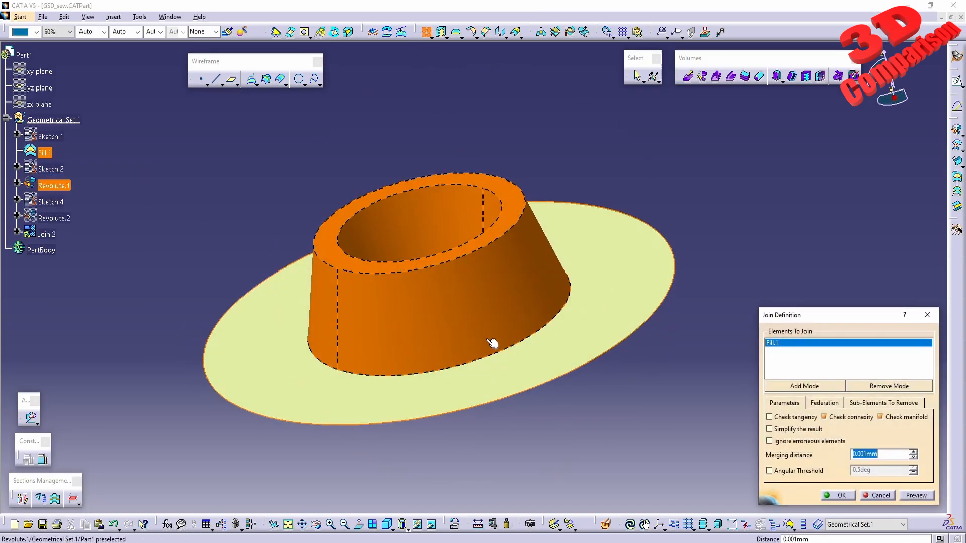
click(439, 309)
middle_drag(410, 371, 388, 171)
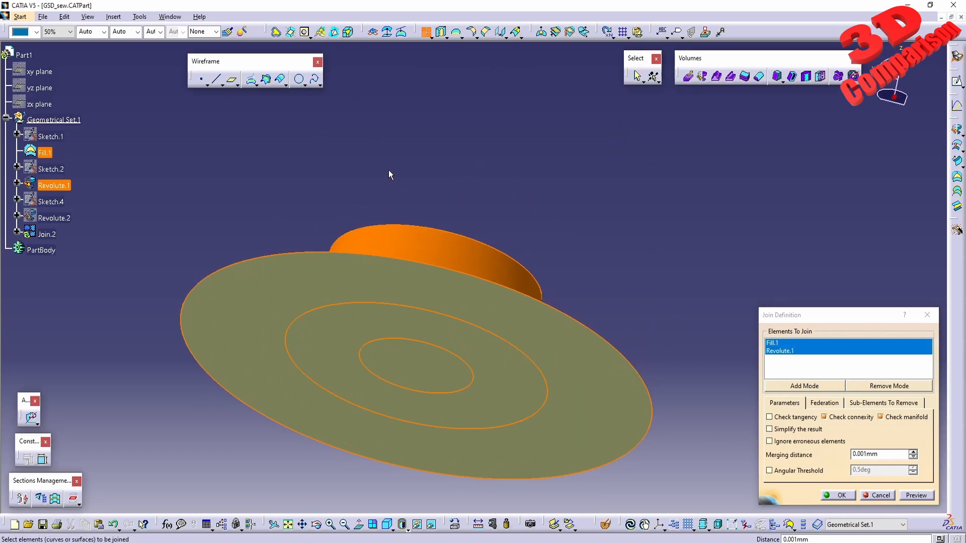
click(852, 420)
click(841, 497)
middle_drag(438, 181, 446, 156)
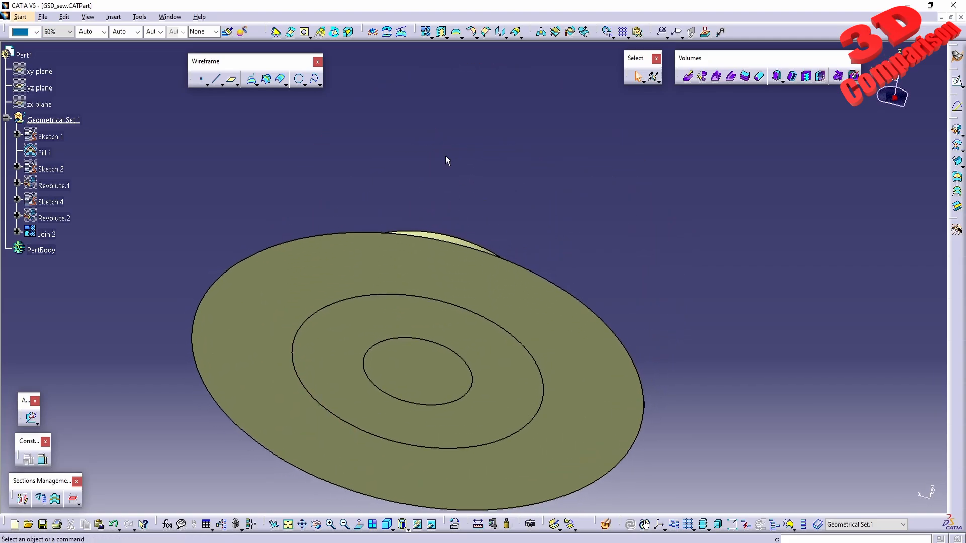
Step: Cut the joined surface with a dynamic section on the yz plane, examine its interior, and end the section
click(442, 33)
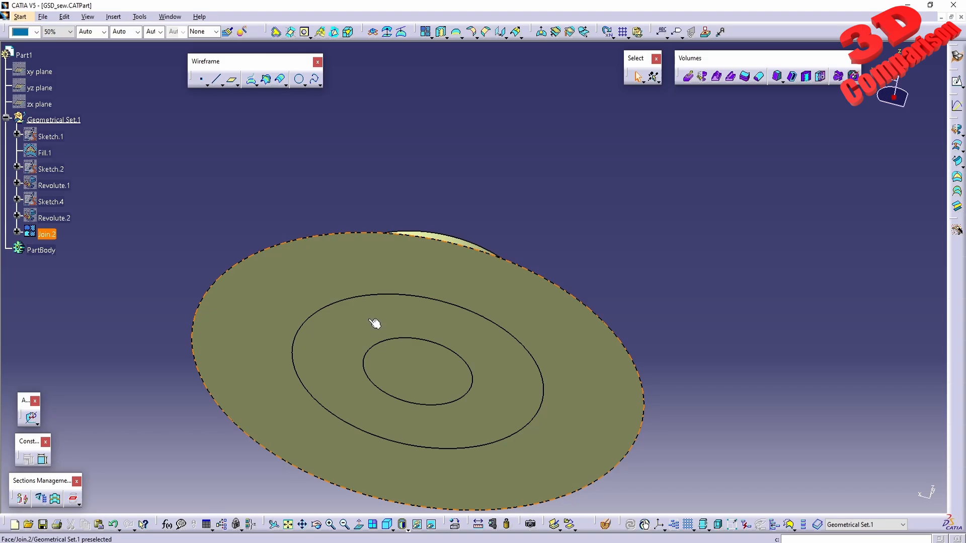
middle_drag(375, 323, 462, 388)
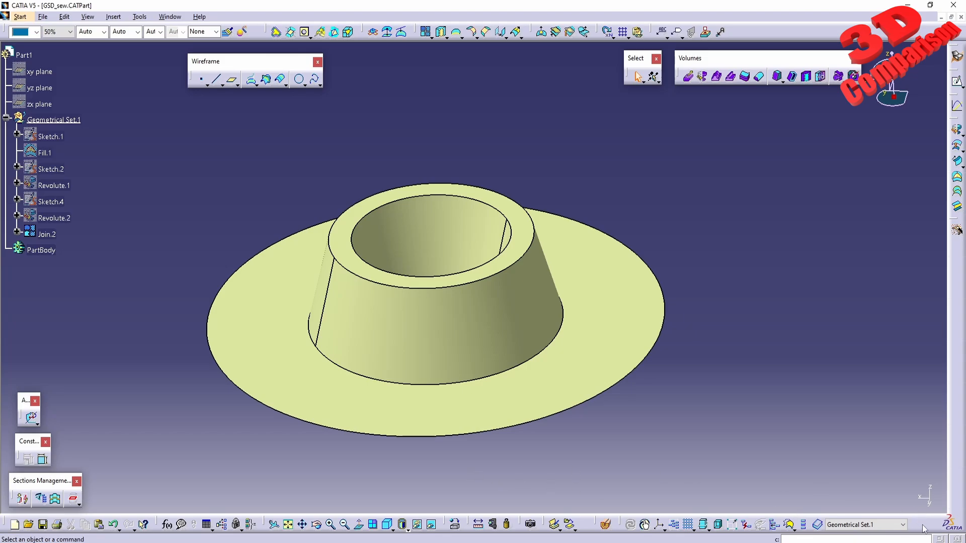
click(606, 525)
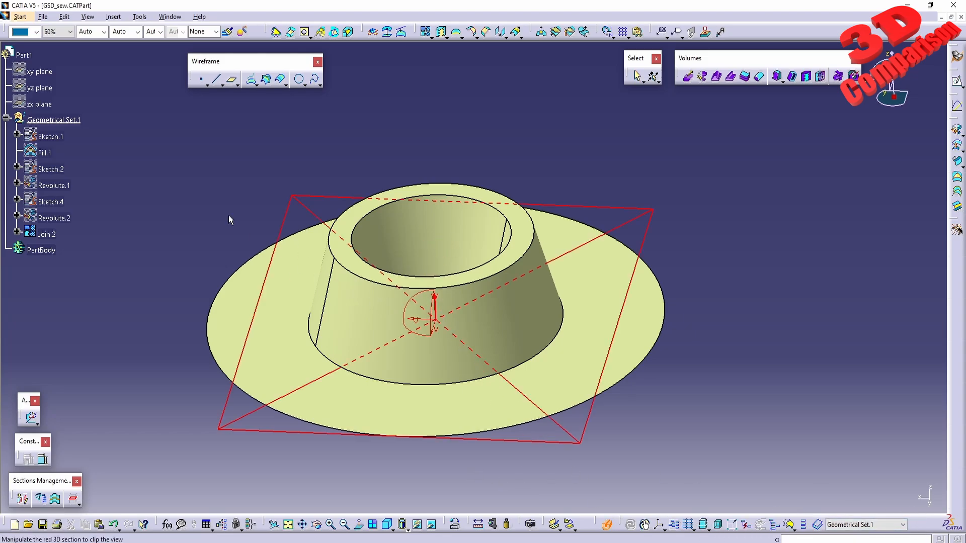
click(53, 90)
middle_drag(380, 367, 231, 275)
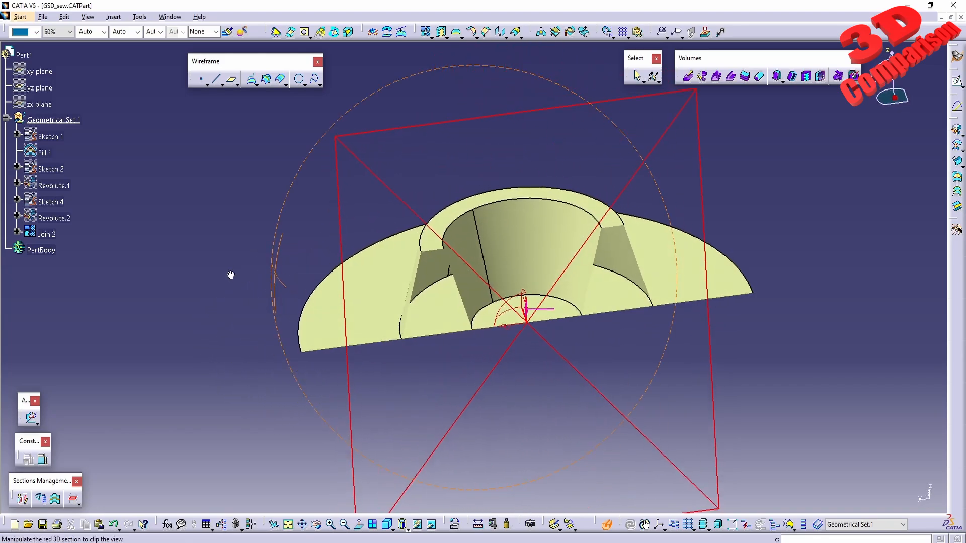
middle_drag(460, 321, 420, 363)
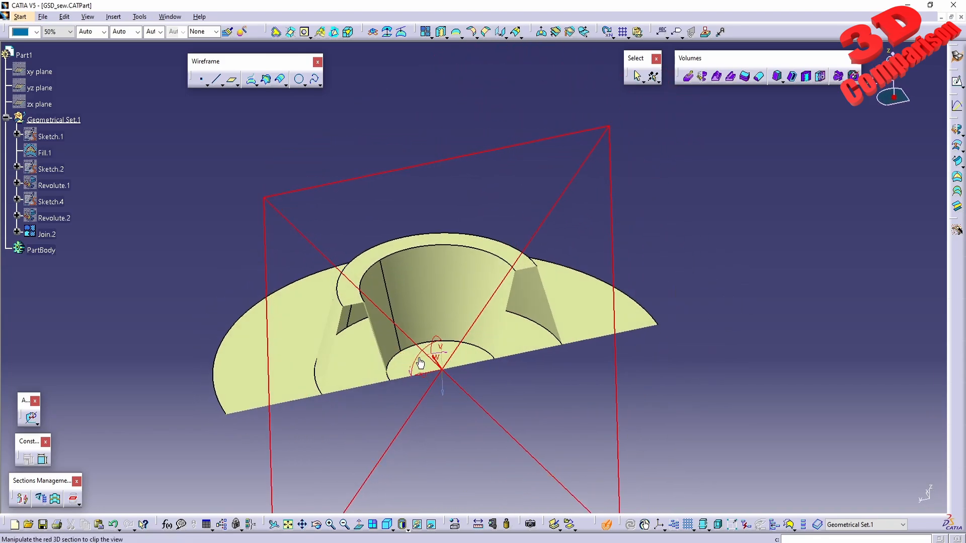
click(407, 126)
Step: Delete the joined surface Join.2
click(46, 234)
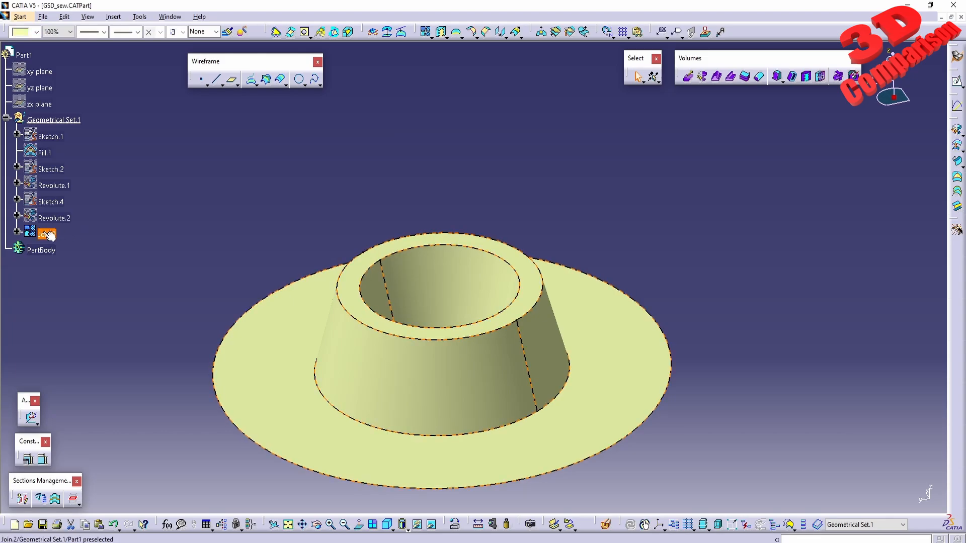
key(Delete)
key(Return)
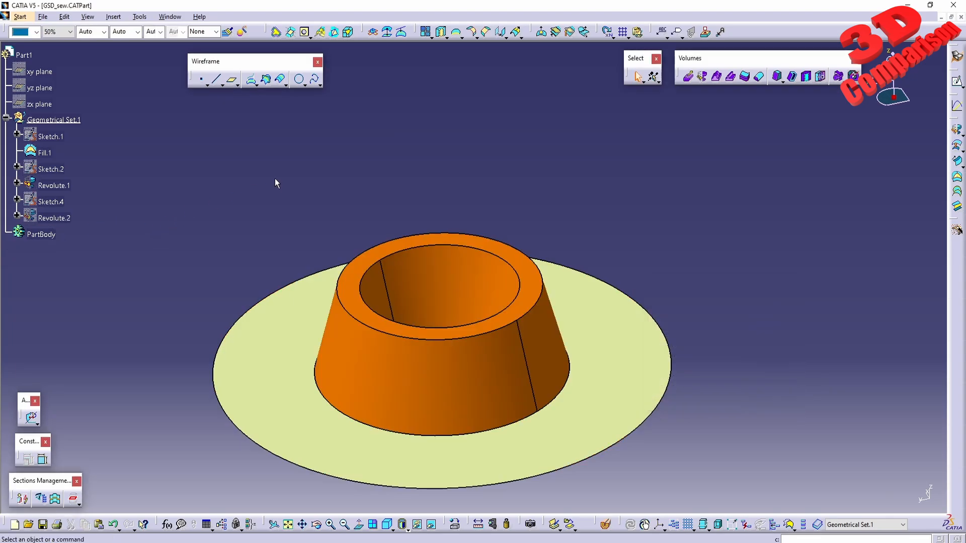
Step: Sew Revolute.1 onto the support surface Fill.1 using Automatic deviation
click(441, 31)
click(316, 438)
click(374, 398)
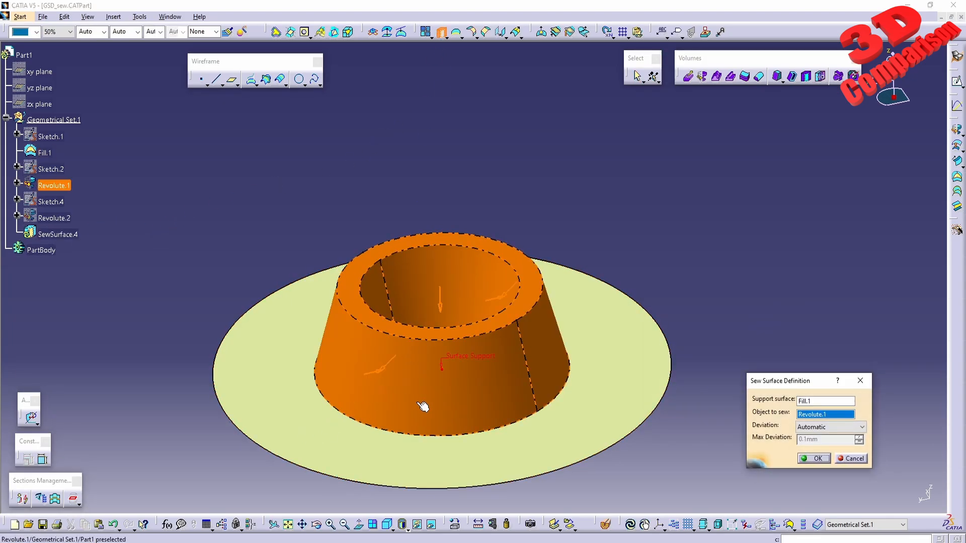
click(815, 459)
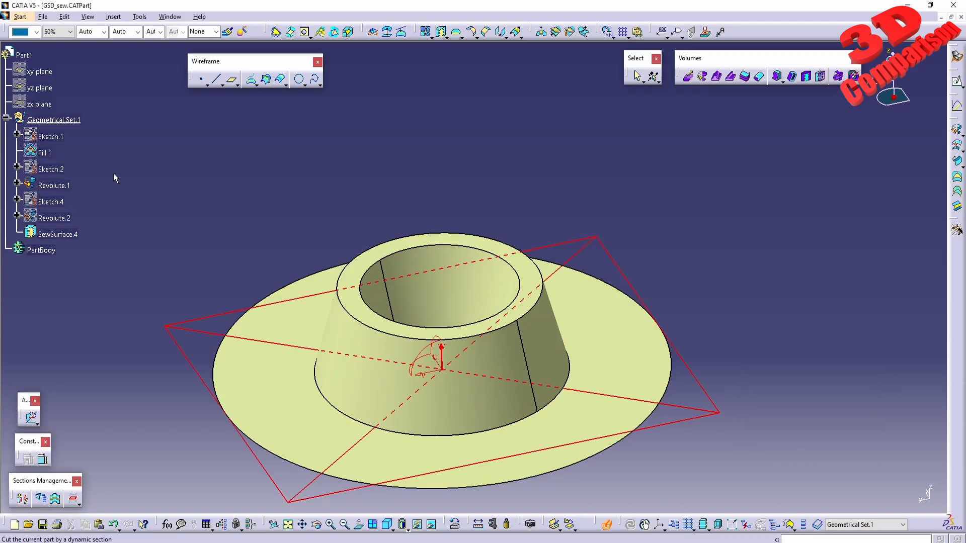
Step: Examine the interior of the sewn surface SewSurface.4 with a dynamic section on the yz plane, and end the section
click(42, 90)
middle_drag(422, 393, 513, 312)
middle_drag(344, 342, 453, 370)
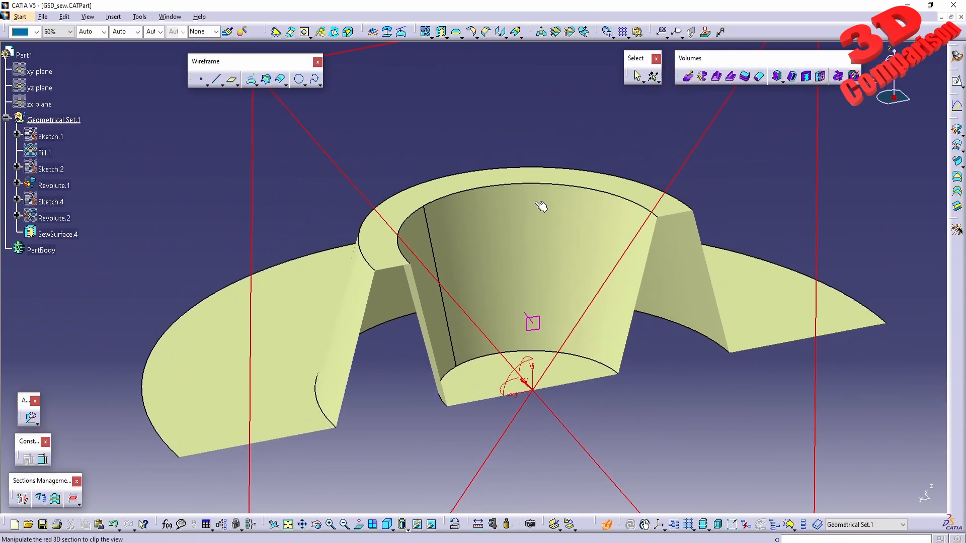
key(Escape)
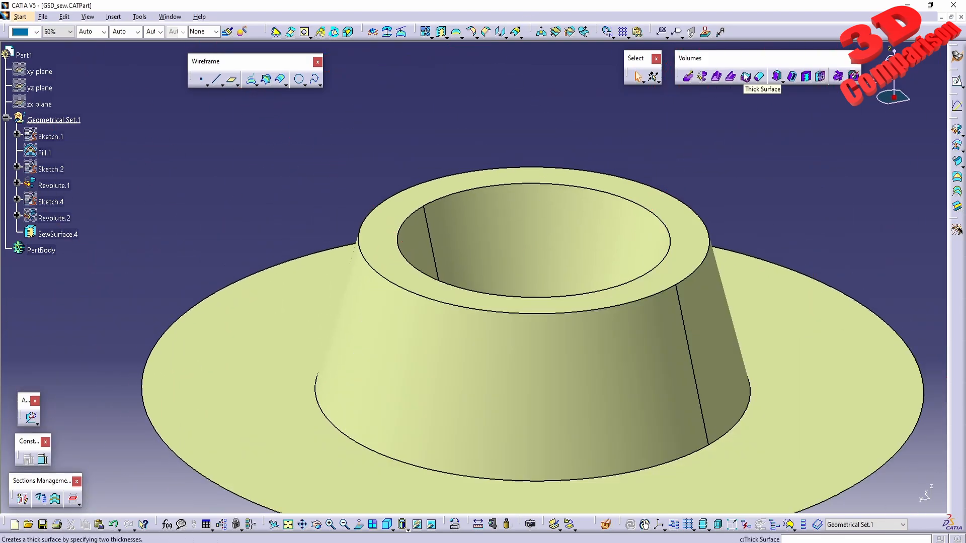
Step: Show the hidden cone surface Revolute.2 above the sewn surface
middle_drag(507, 241, 495, 335)
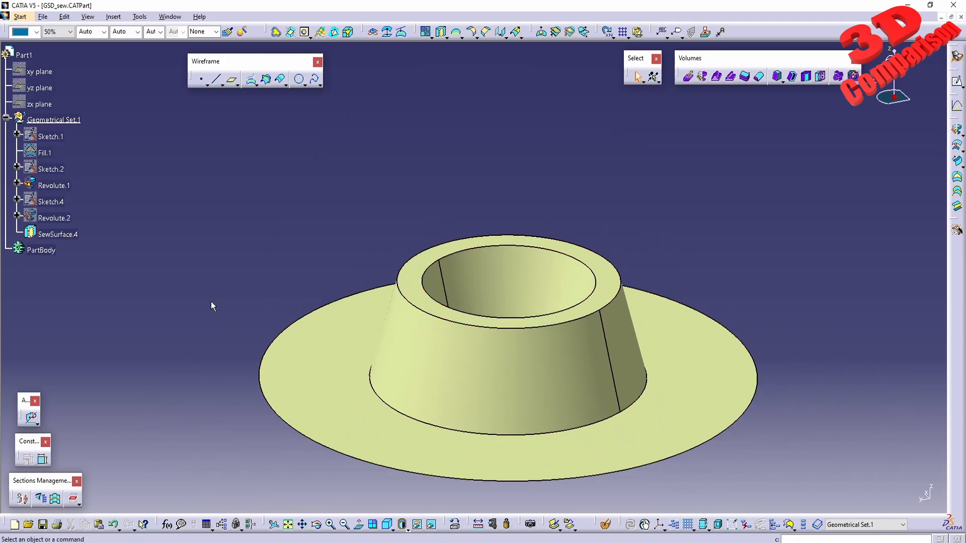
click(53, 218)
right_click(54, 218)
click(88, 252)
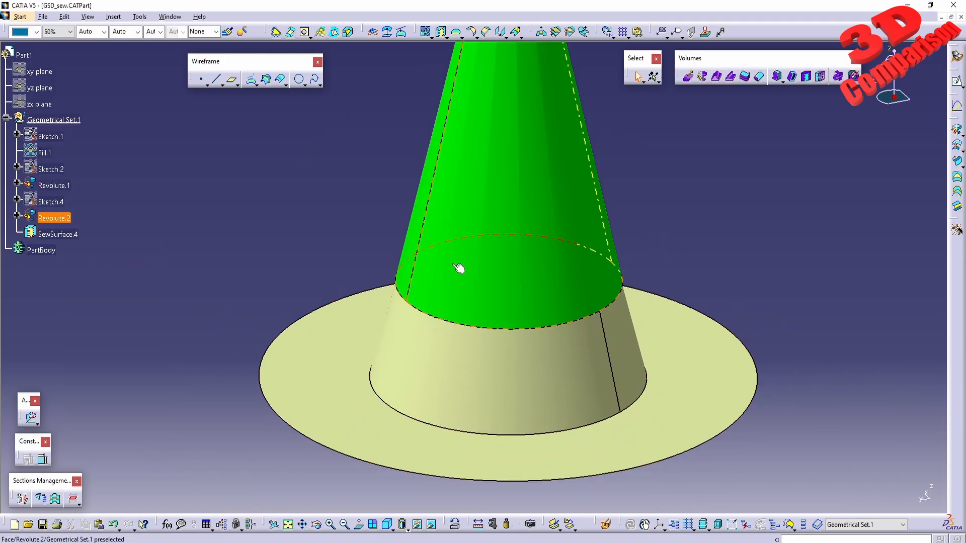
middle_drag(459, 270, 395, 385)
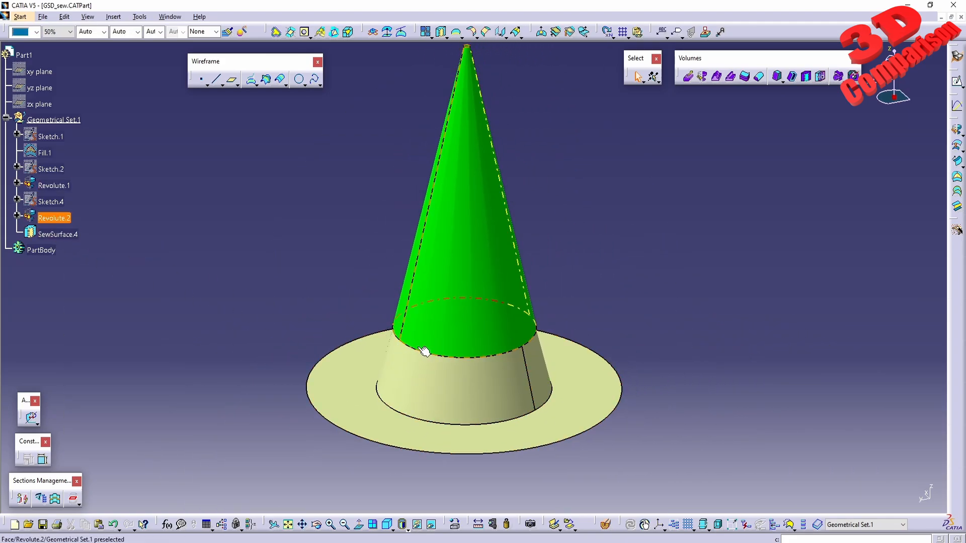
Step: Try to sew SewSurface.4 onto the support surface Revolute.2 with Automatic deviation, and cancel the command
click(441, 33)
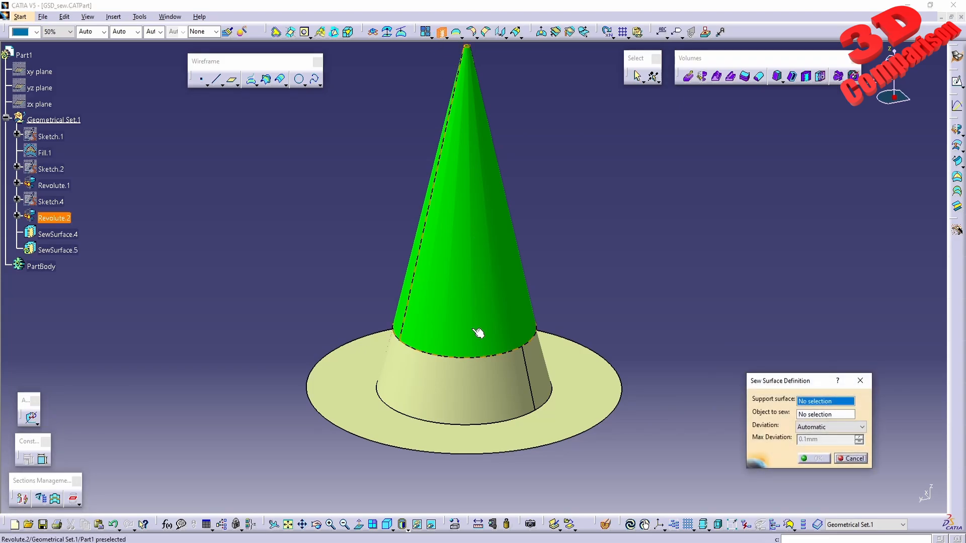
middle_drag(468, 372, 461, 294)
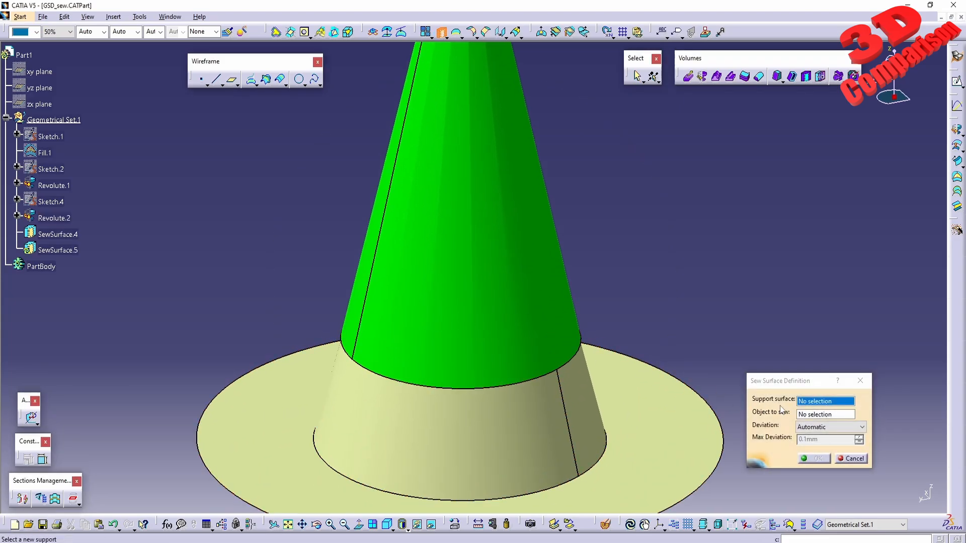
click(470, 331)
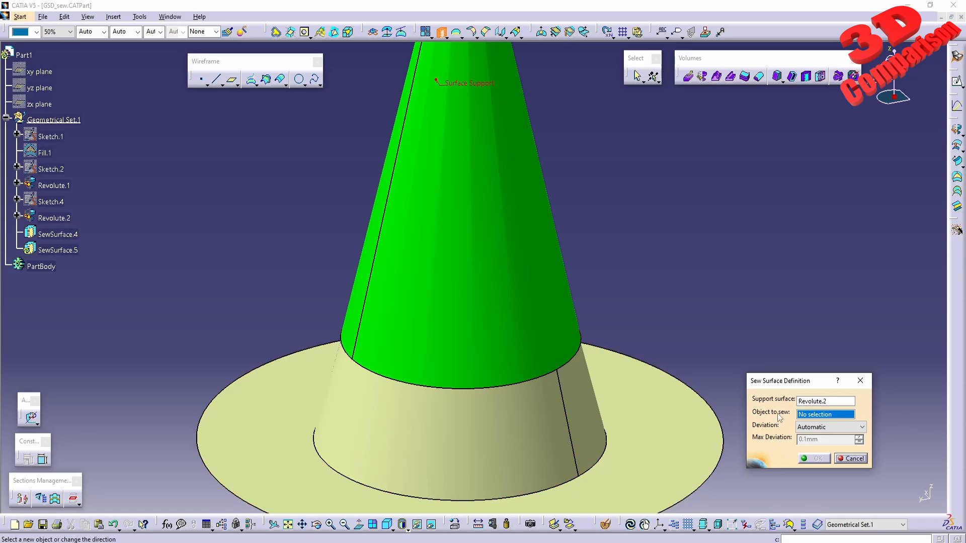
click(459, 418)
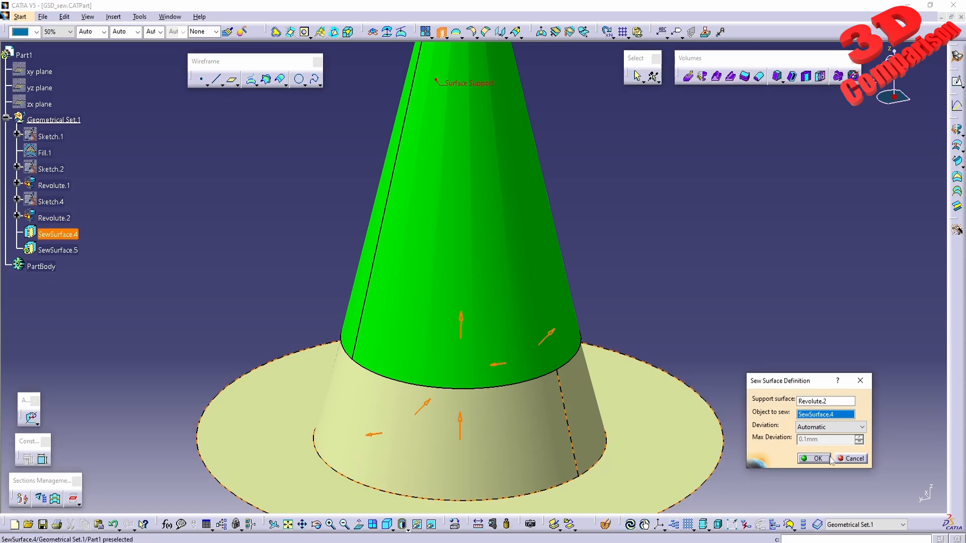
click(814, 458)
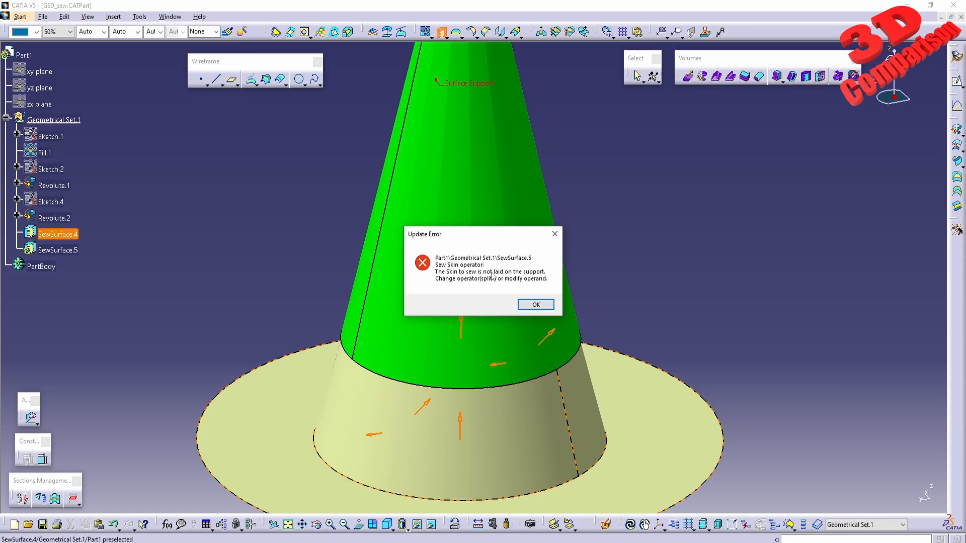
click(534, 305)
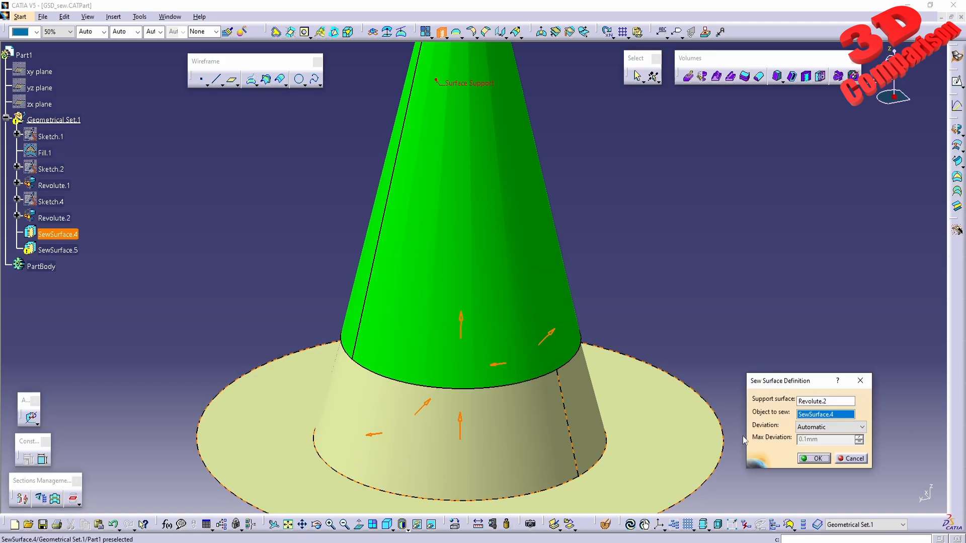
click(851, 459)
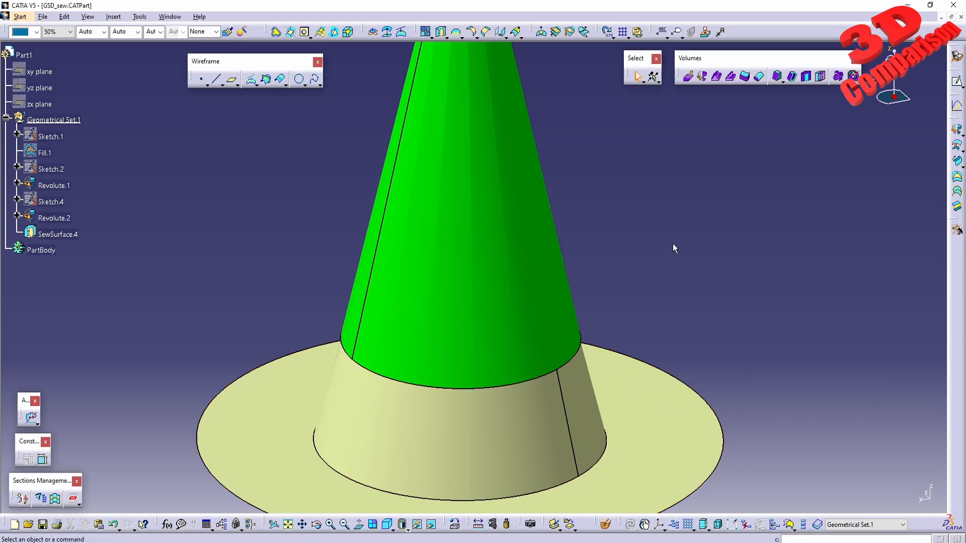
Step: Try the reverse sew, with SewSurface.4 as the support surface, Revolute.2 as the object to sew, and Automatic deviation
click(441, 33)
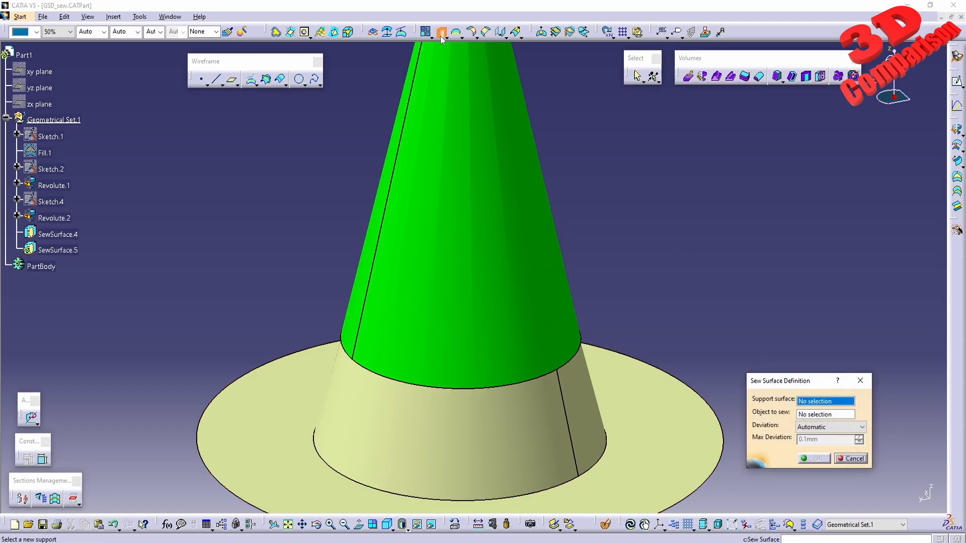
click(443, 415)
click(471, 305)
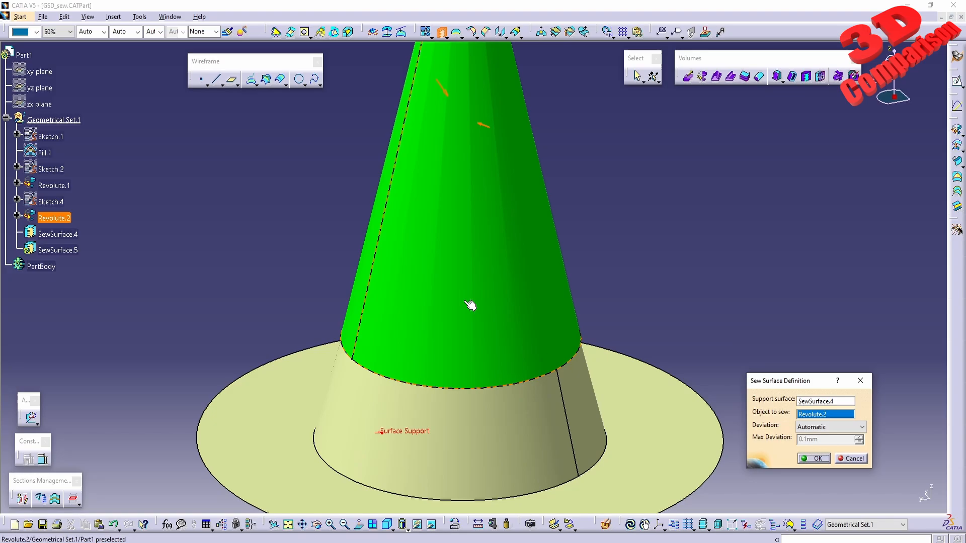
click(812, 458)
click(536, 305)
Step: Retry the sew with the deviation set to None, and examine the edge where the cone meets the sewn surface
click(808, 429)
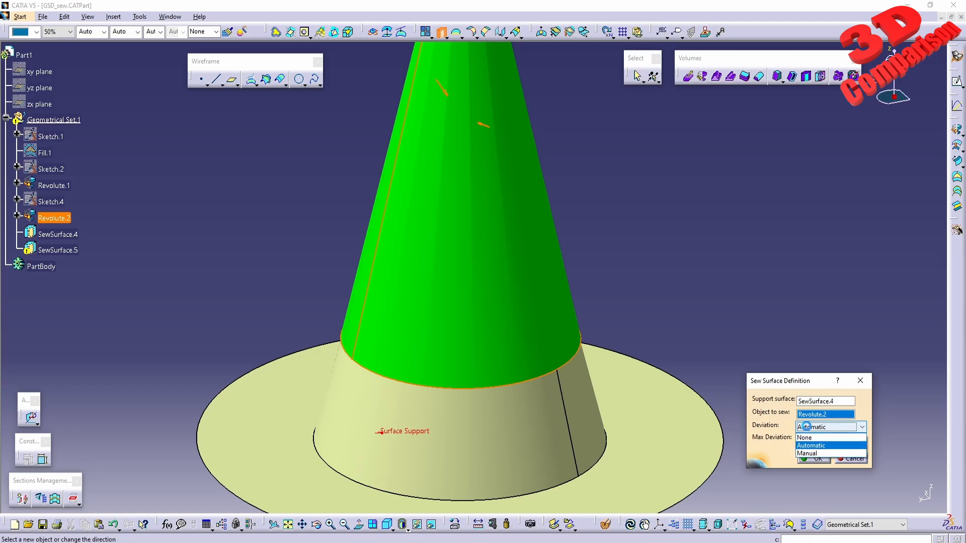
click(815, 438)
click(818, 458)
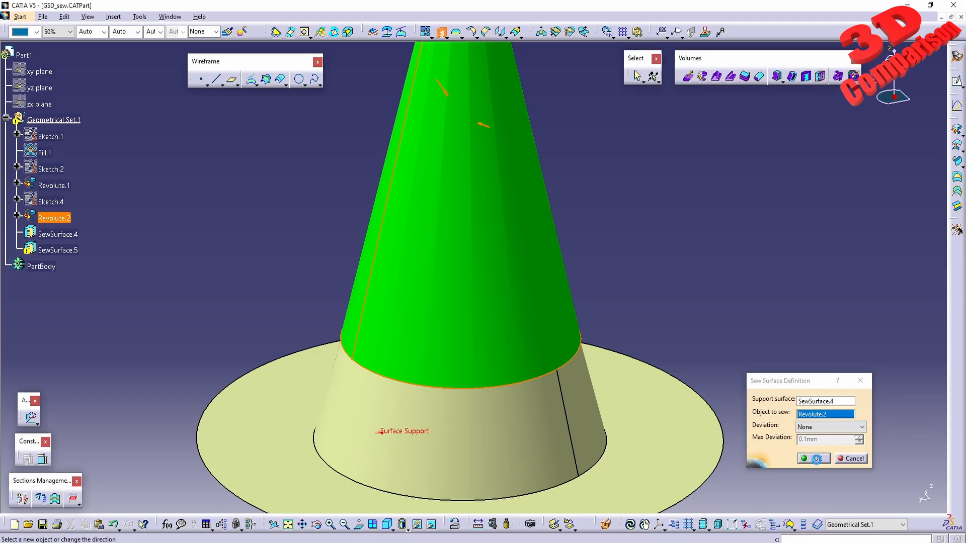
drag(487, 234, 217, 249)
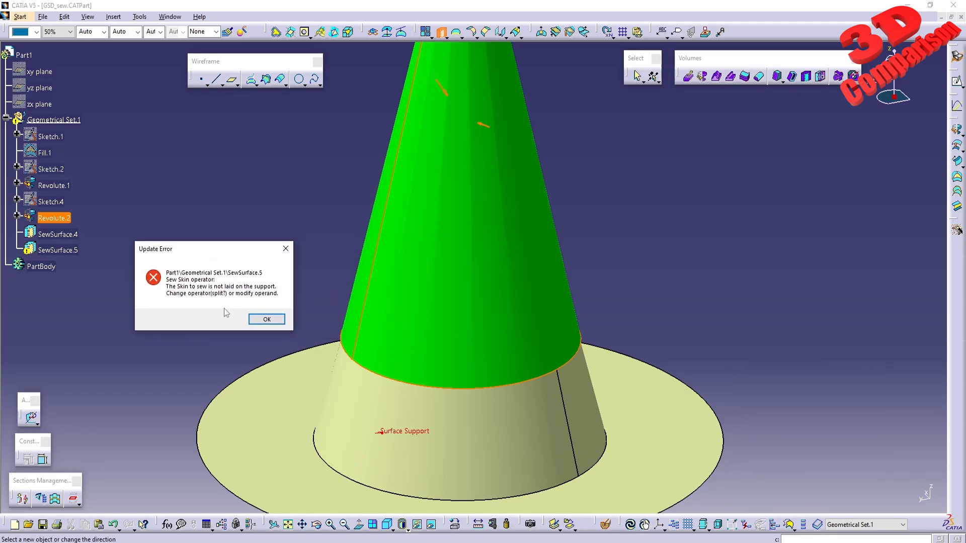
click(266, 323)
mouse_move(460, 403)
middle_down()
mouse_move(483, 274)
mouse_move(399, 302)
mouse_move(434, 324)
mouse_move(473, 427)
mouse_move(470, 274)
mouse_move(472, 400)
middle_up()
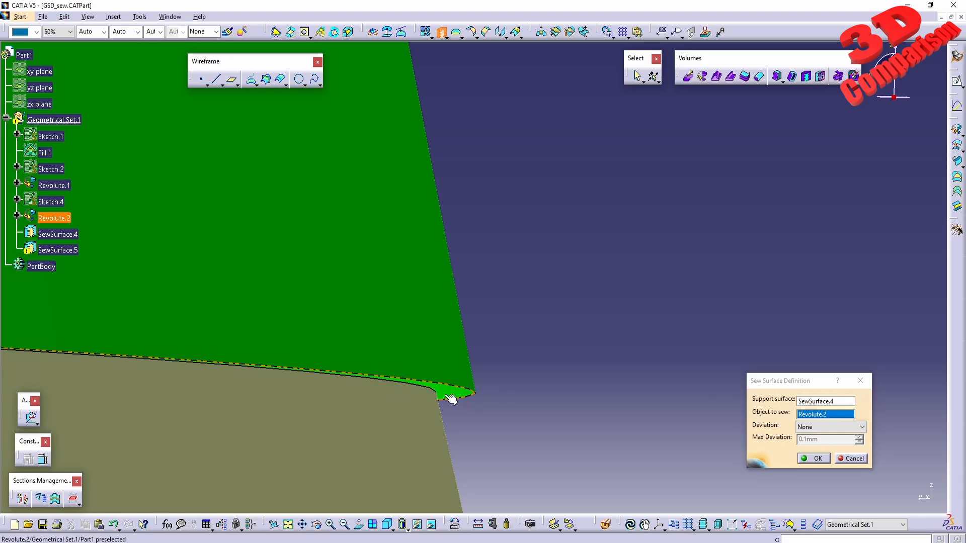
middle_drag(372, 279, 478, 388)
middle_drag(461, 221, 483, 382)
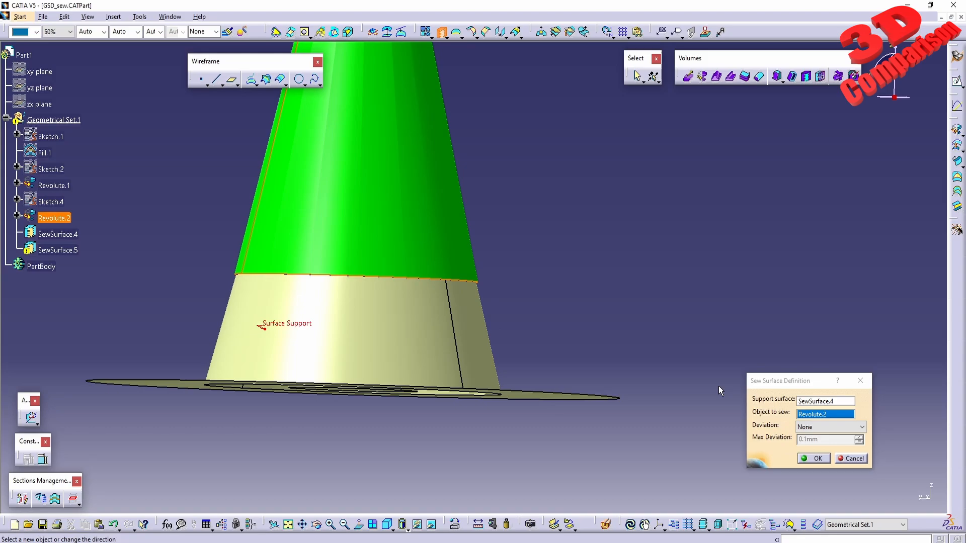
Step: Cancel the pending sew and delete the existing feature SewSurface.4
click(856, 460)
click(73, 235)
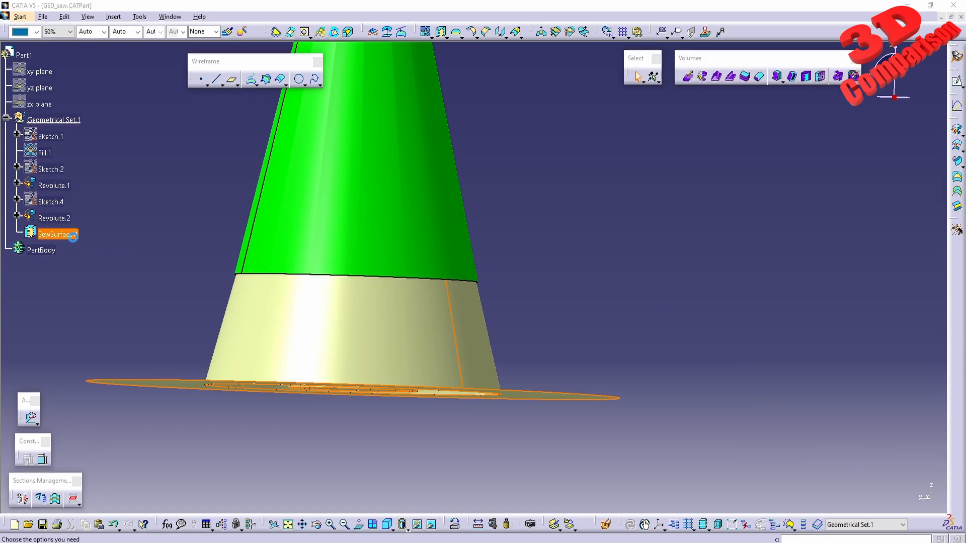
key(Delete)
key(Return)
Step: Try to sew Revolute.2 onto the support surface Revolute.1 with Automatic deviation, and cancel the command
middle_drag(488, 326, 402, 150)
click(441, 32)
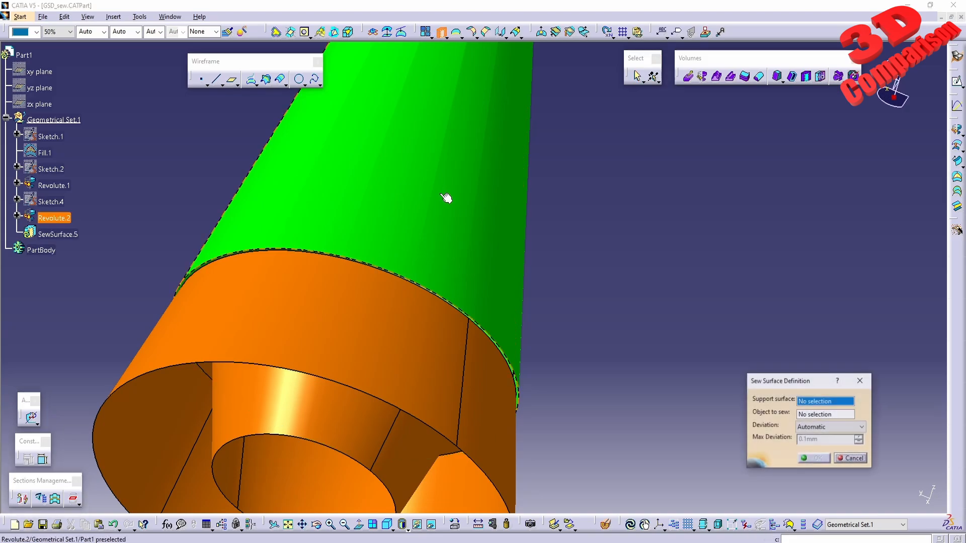
click(405, 341)
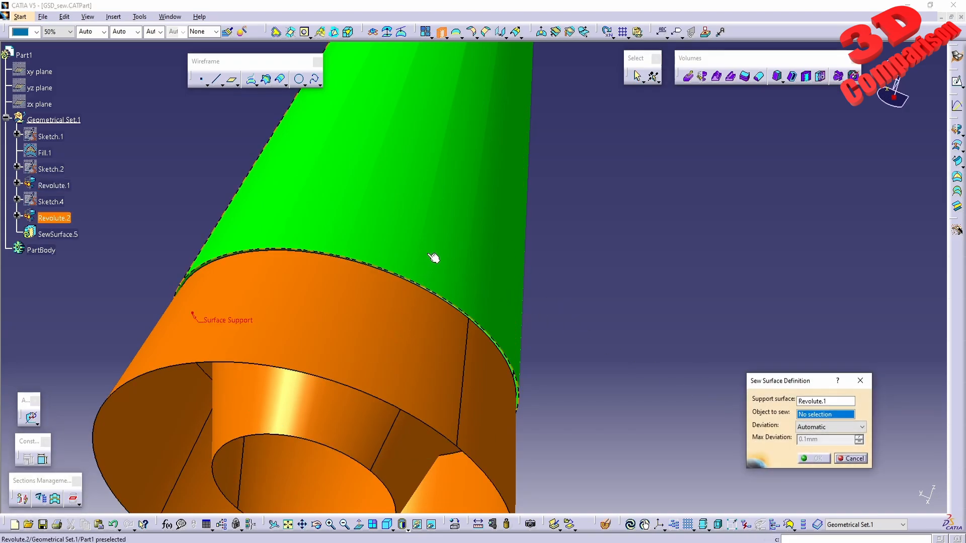
click(434, 258)
click(817, 459)
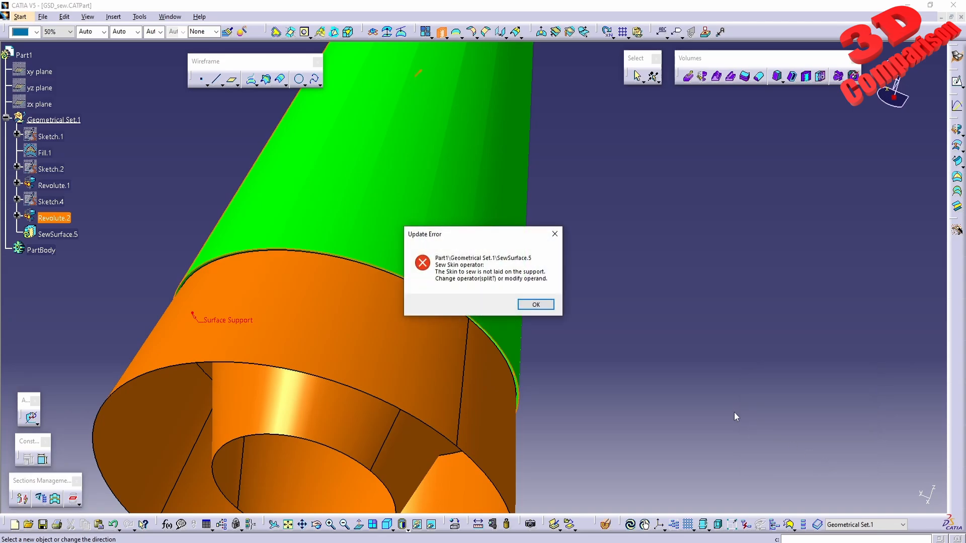
click(535, 305)
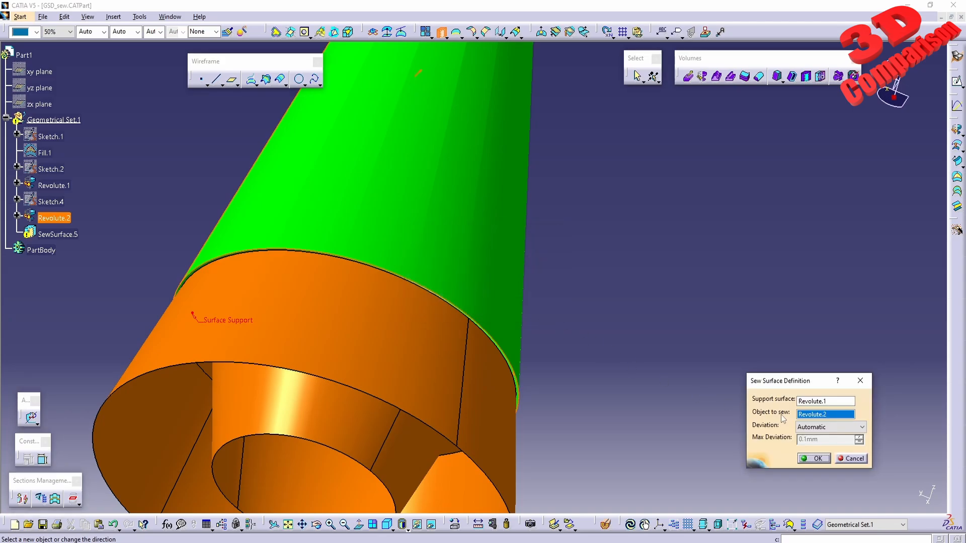
click(814, 459)
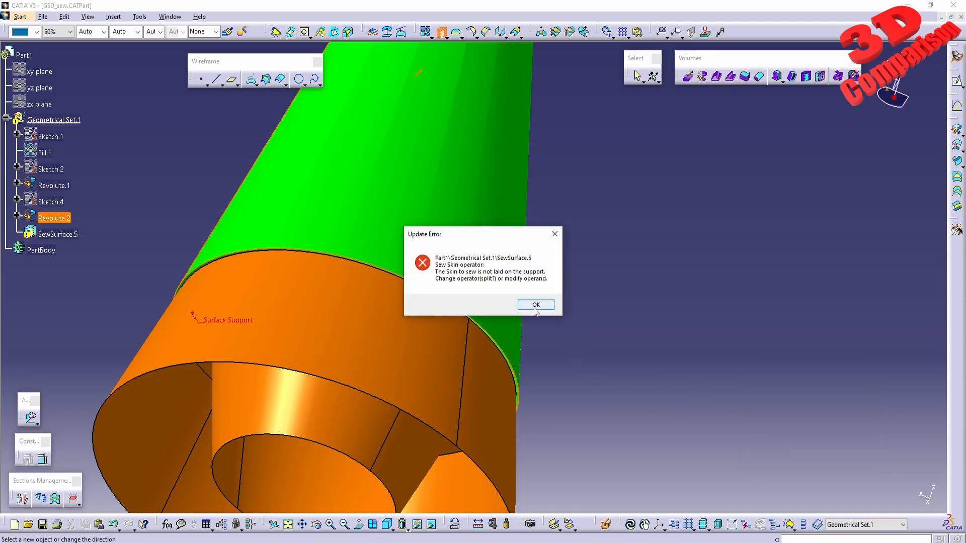
click(535, 308)
click(855, 460)
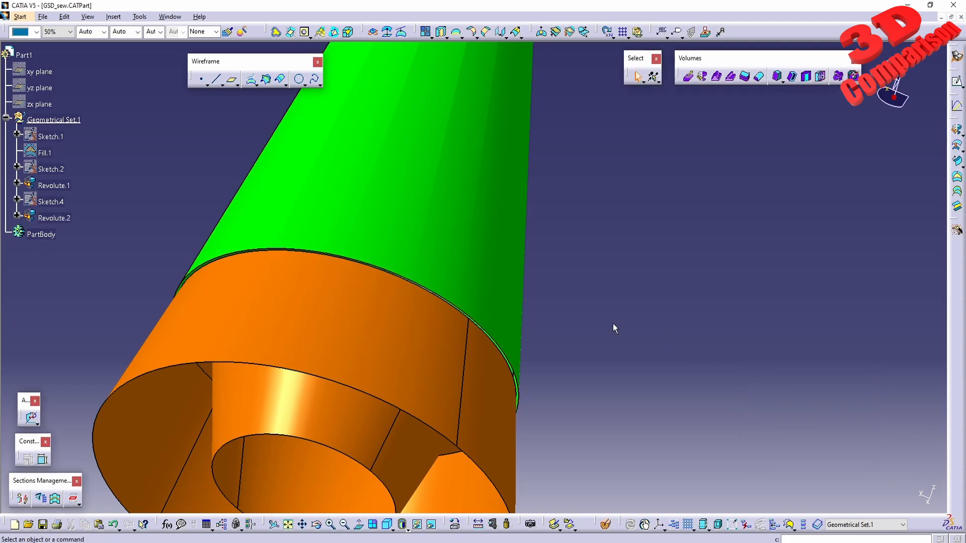
Step: Edit Sketch.4 by moving the profile line's lower endpoint slightly inward from the support surface's upper edge, and exit the sketch
double_click(55, 201)
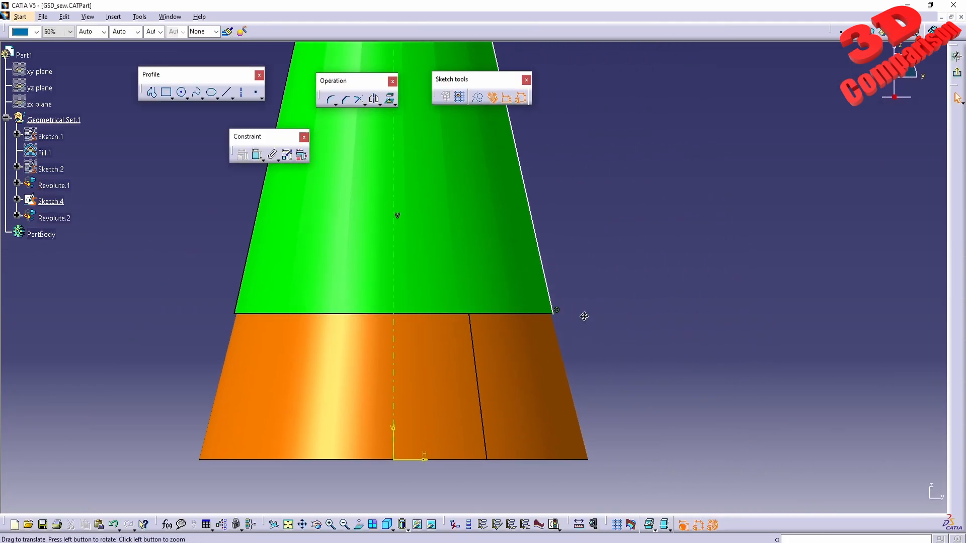
middle_drag(584, 316, 563, 222)
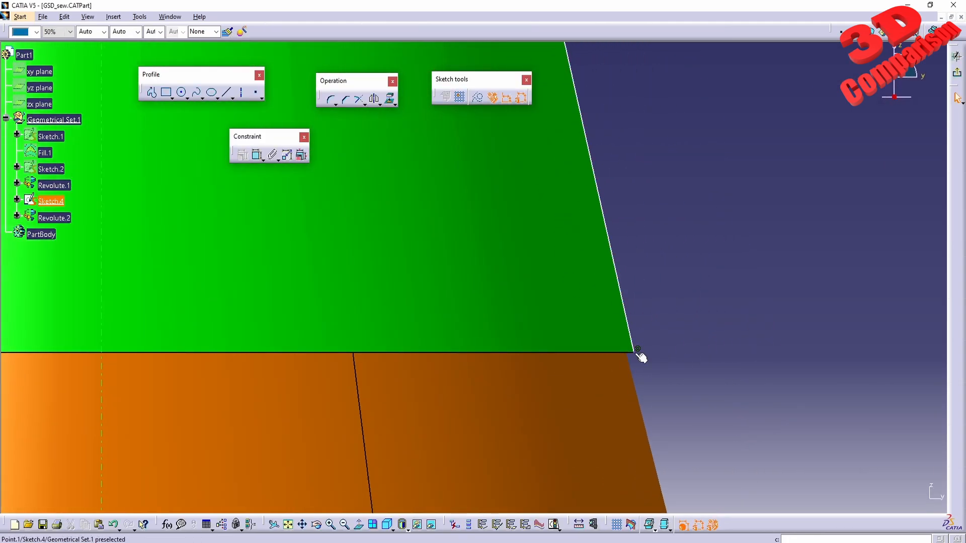
drag(639, 355, 623, 349)
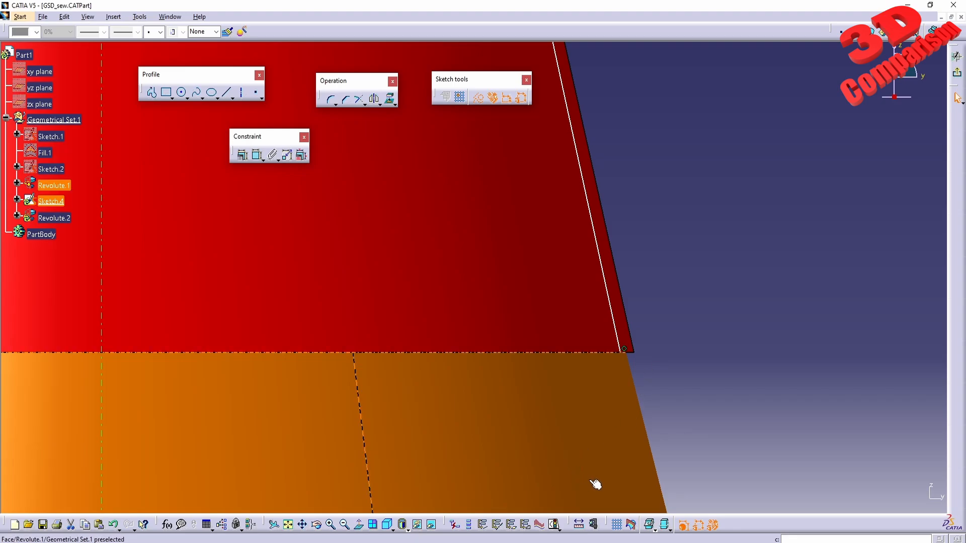
click(956, 97)
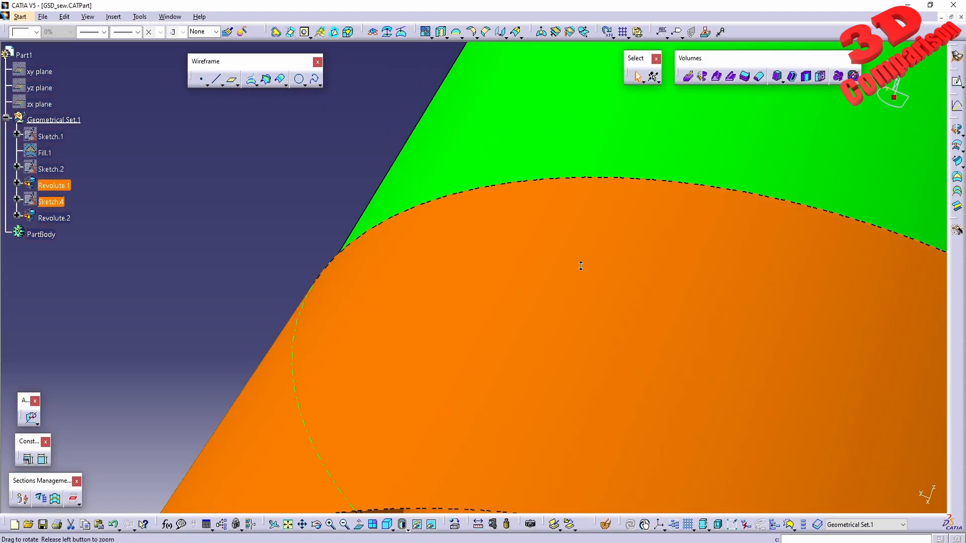
Step: Sew the reshaped Revolute.2 onto the support surface Revolute.1 with Automatic deviation
middle_drag(581, 265, 324, 276)
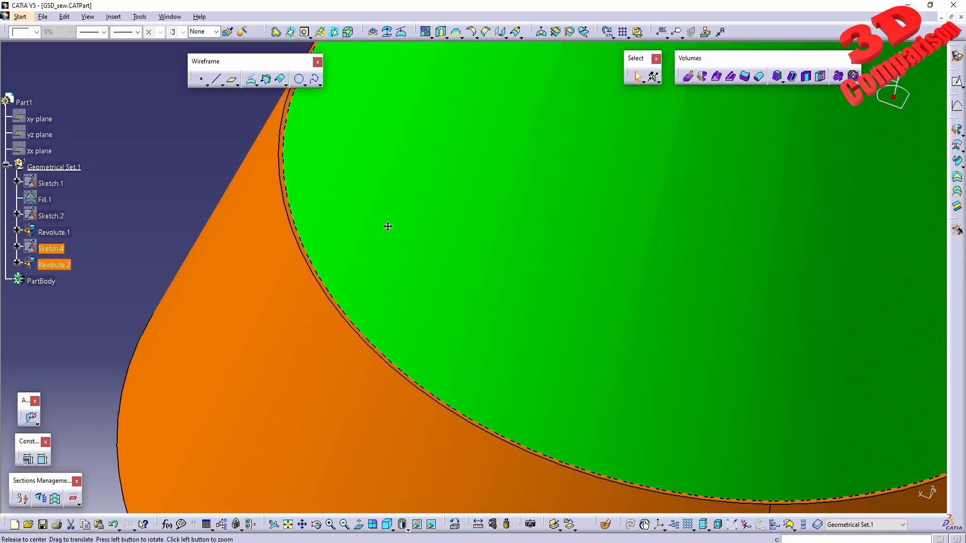
ctrl+middle_drag(386, 224, 432, 334)
click(326, 173)
click(440, 39)
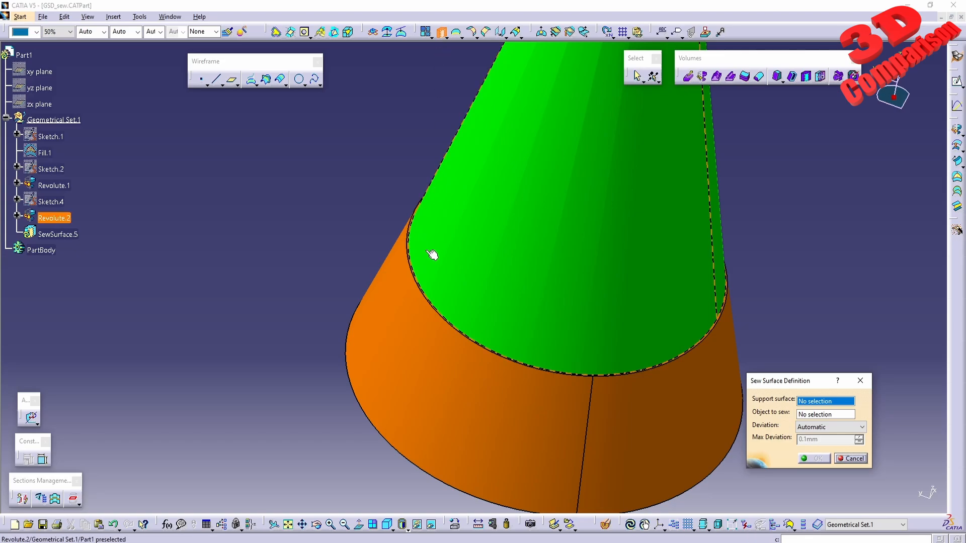
click(402, 322)
click(475, 273)
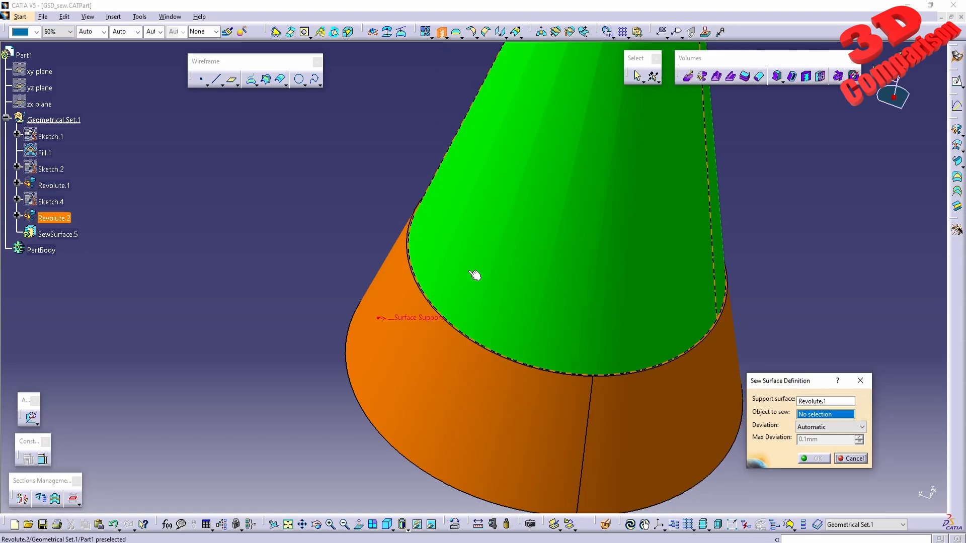
click(818, 459)
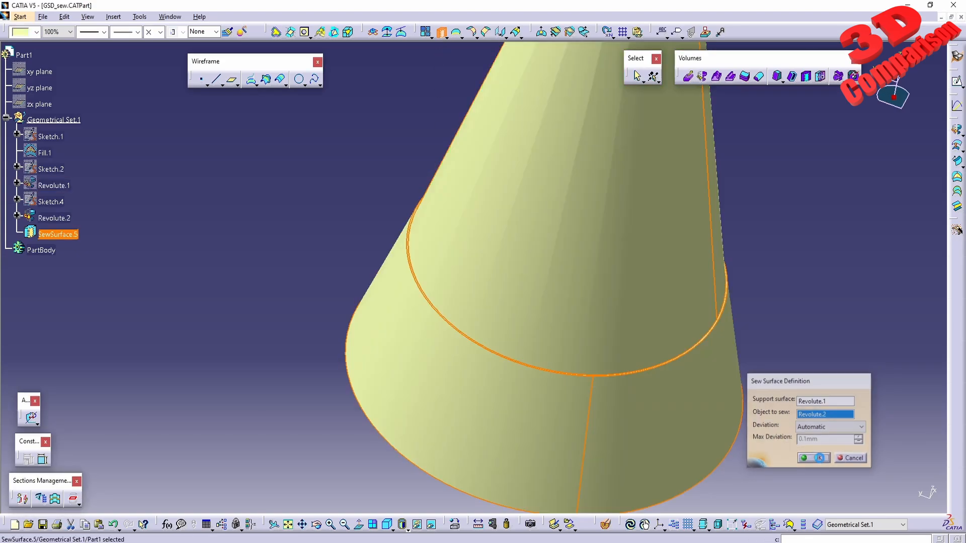
Step: Inspect the seam between the two cones up close and review the definition of SewSurface.5 without changing it
middle_drag(536, 410, 518, 278)
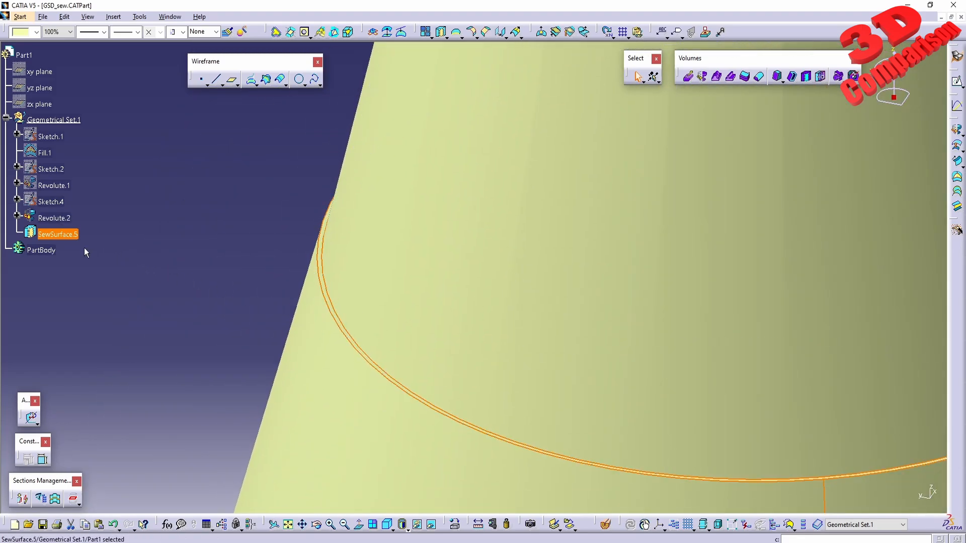
double_click(67, 237)
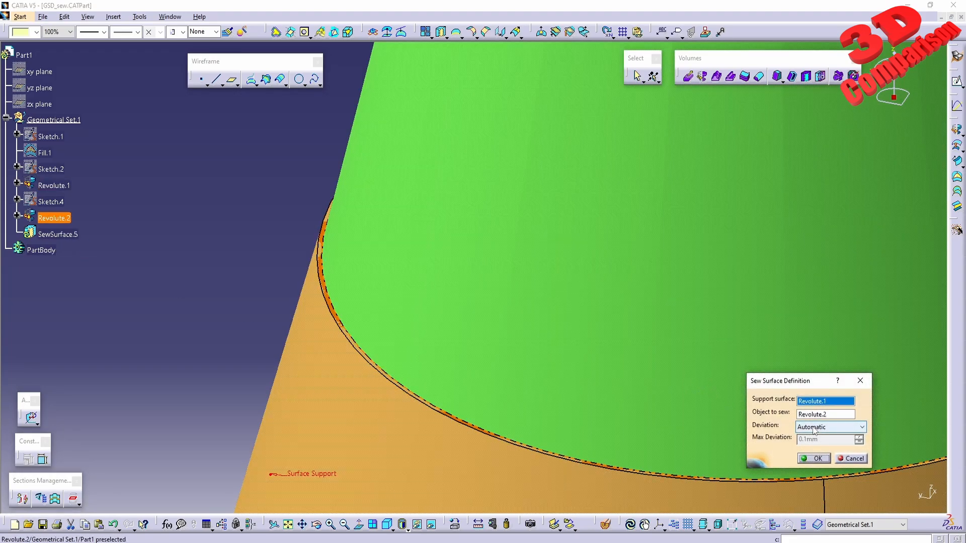
middle_drag(682, 415, 478, 269)
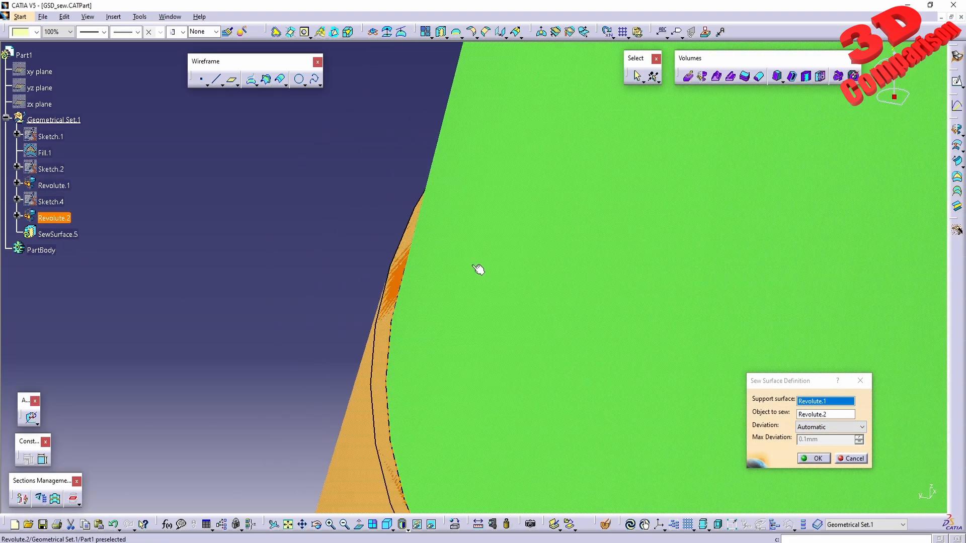
click(852, 458)
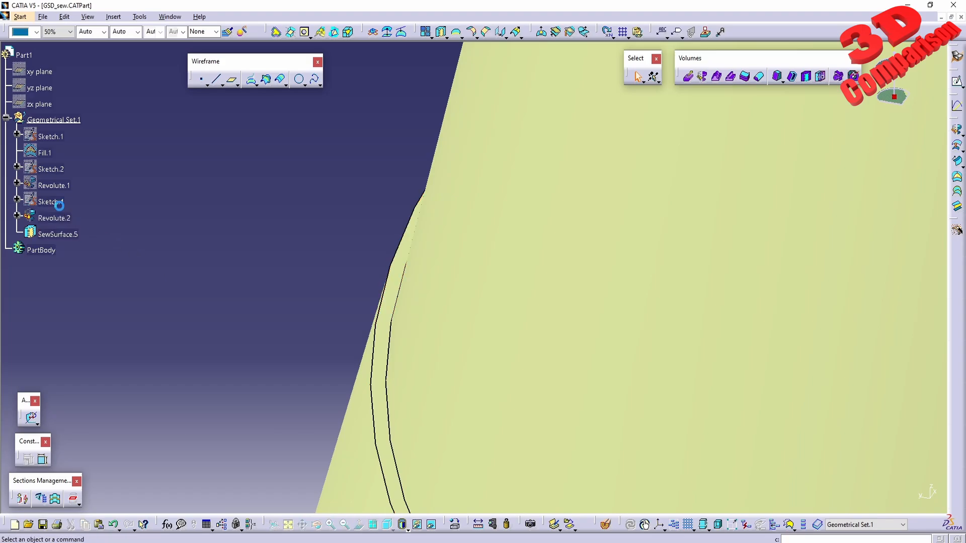
Step: Reopen Sketch.4 and move the profile line's lower endpoint outward to about H 22.42, V 20.01, close to the support's corner
double_click(393, 255)
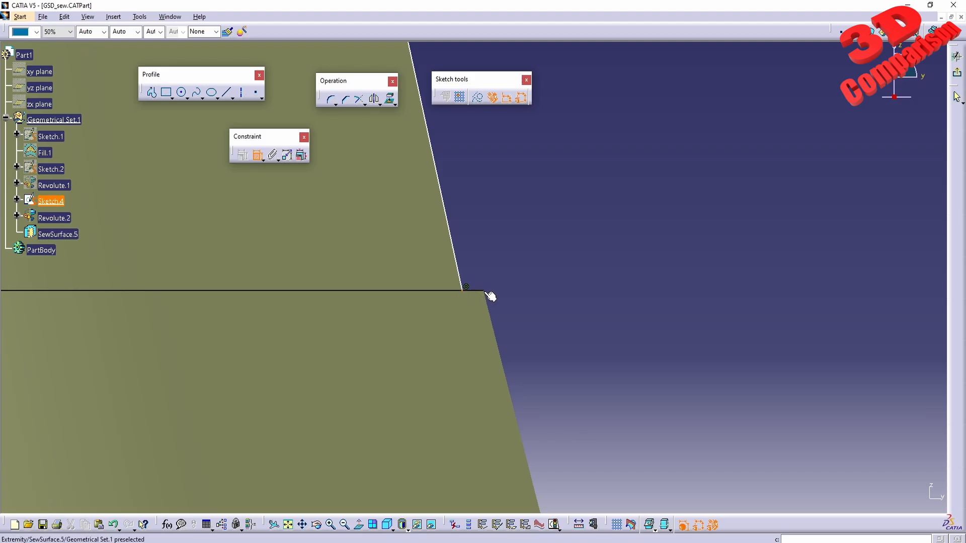
click(484, 289)
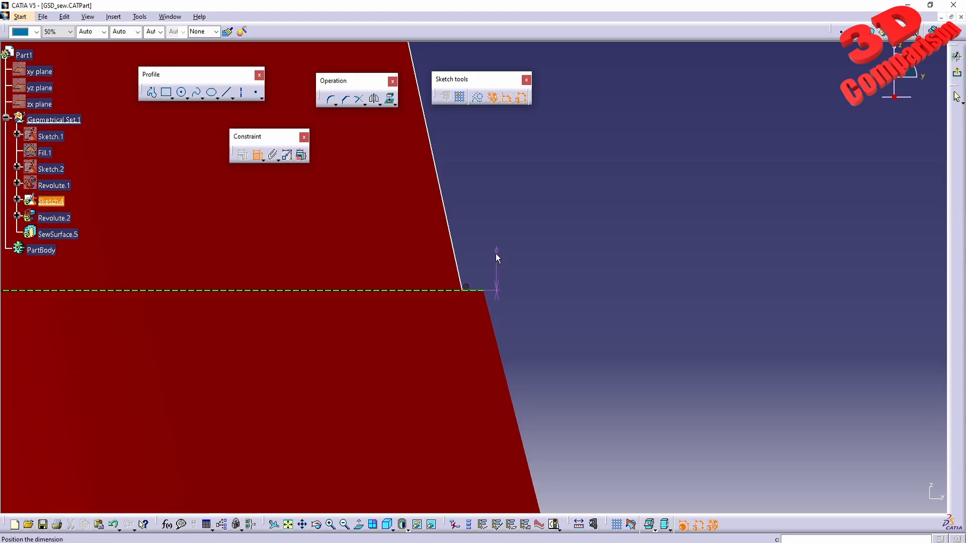
click(497, 254)
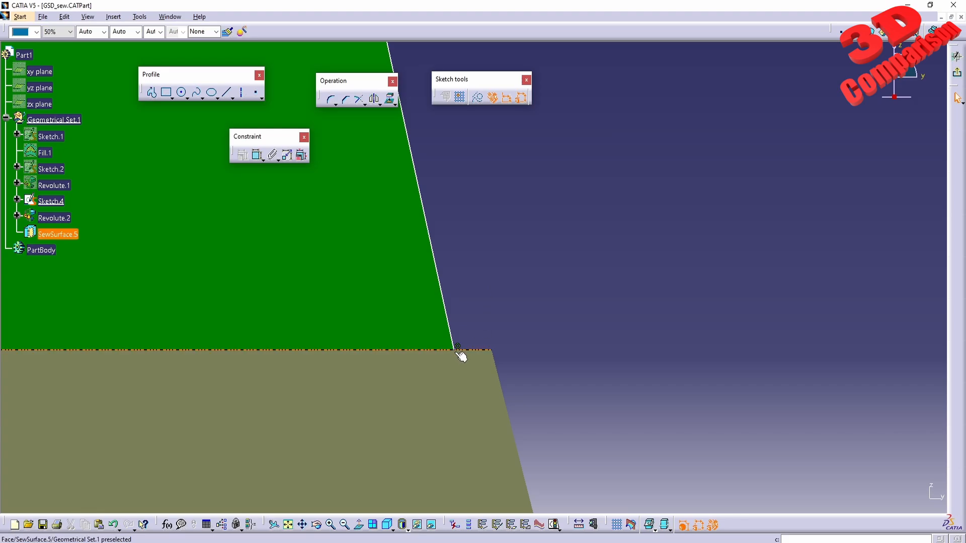
drag(457, 347, 488, 346)
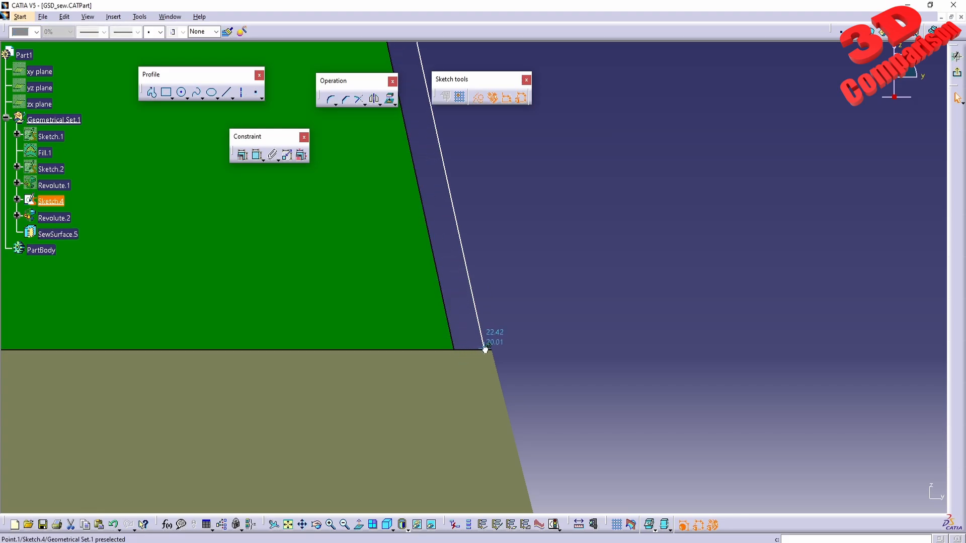
Step: Place a point at the outer end of the support's upper edge and dimension its horizontal distance to the profile line's lower endpoint
click(256, 93)
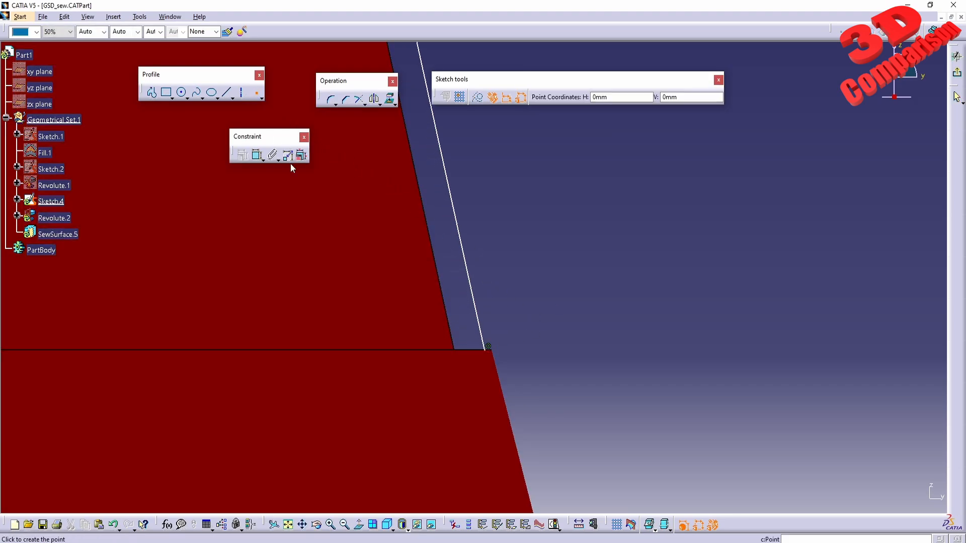
mouse_move(518, 377)
middle_down()
mouse_move(508, 329)
mouse_move(524, 376)
middle_up()
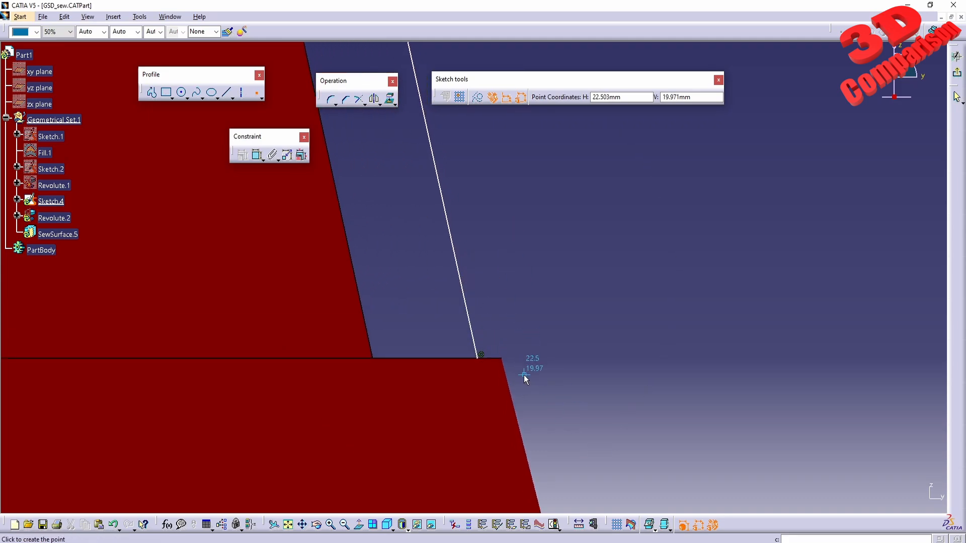
click(501, 358)
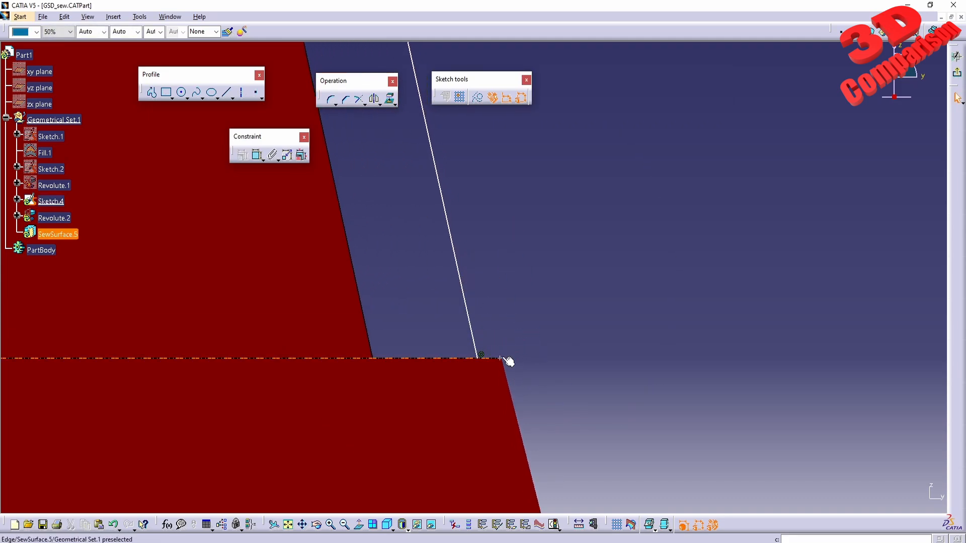
click(258, 155)
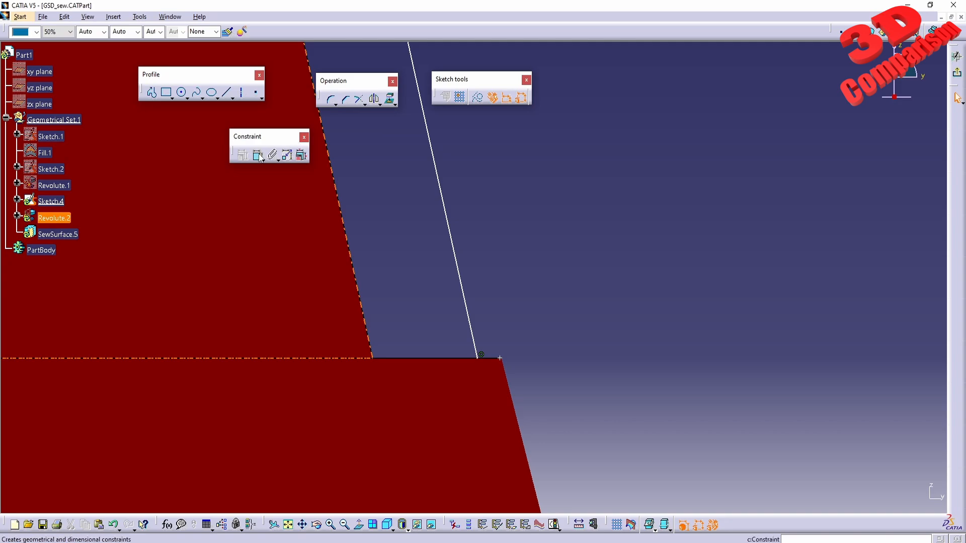
click(500, 358)
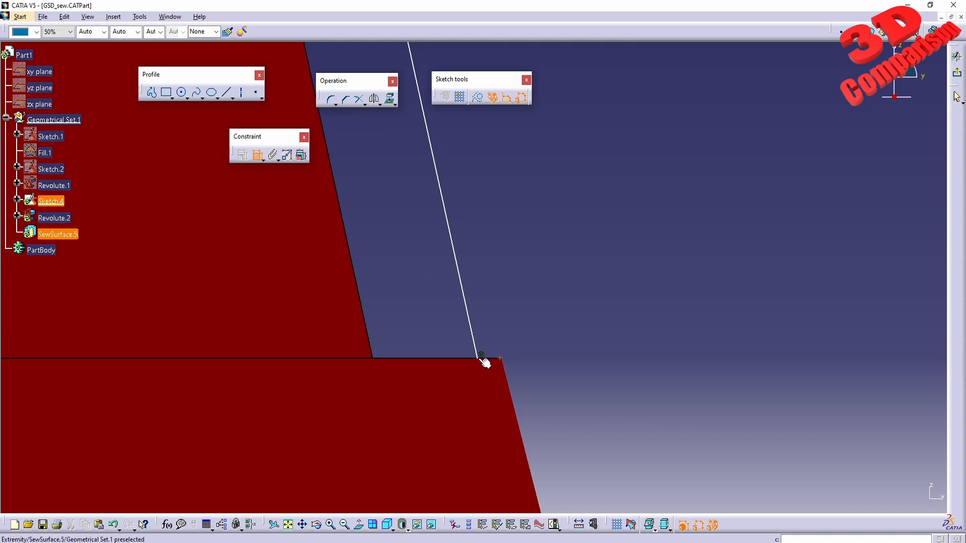
click(491, 335)
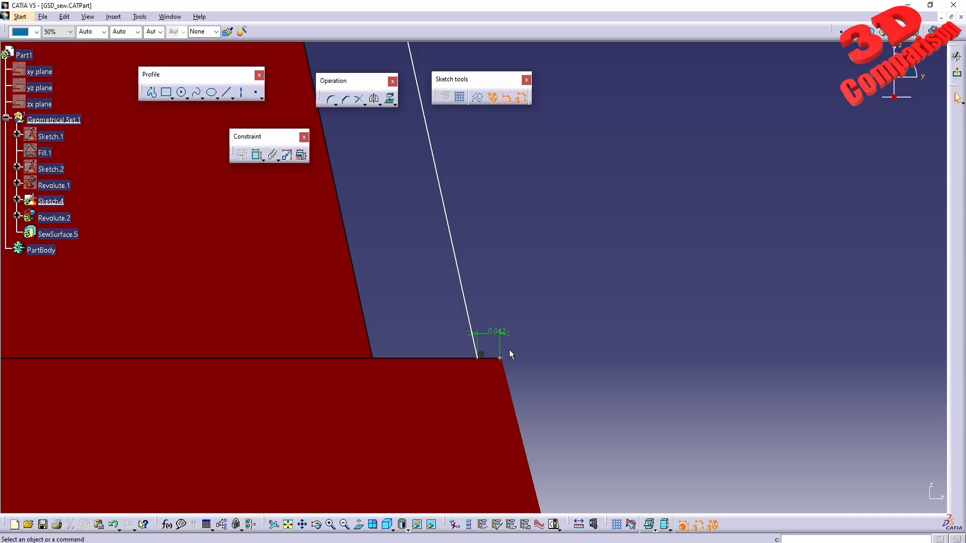
Step: Exit Sketch.4, check the definition of Revolute.2 from the update diagnosis, and close the diagnosis
click(957, 72)
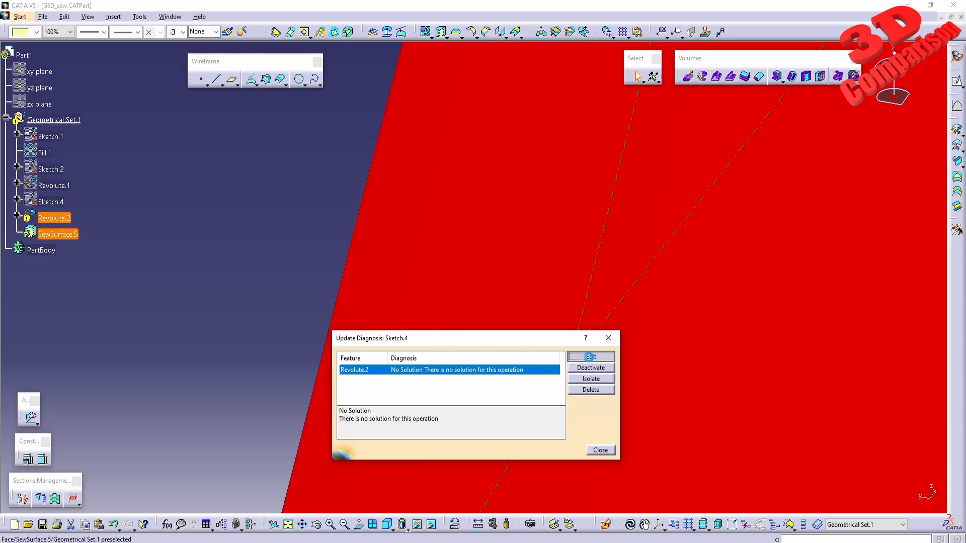
click(589, 357)
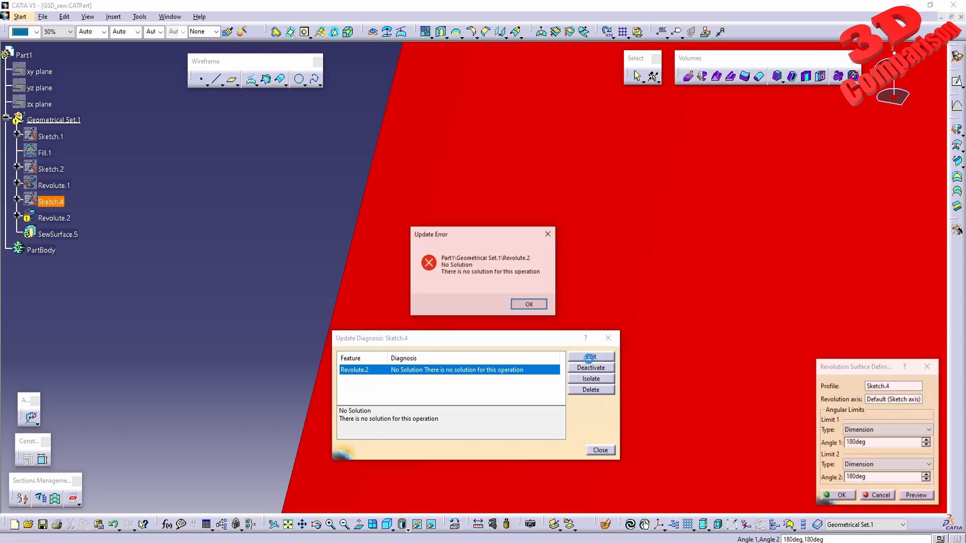
click(530, 306)
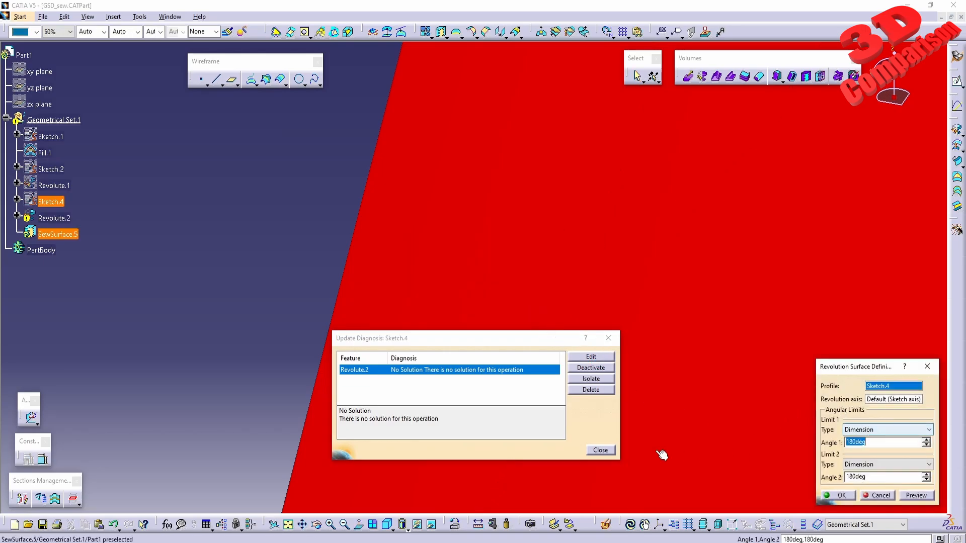
click(600, 450)
click(17, 216)
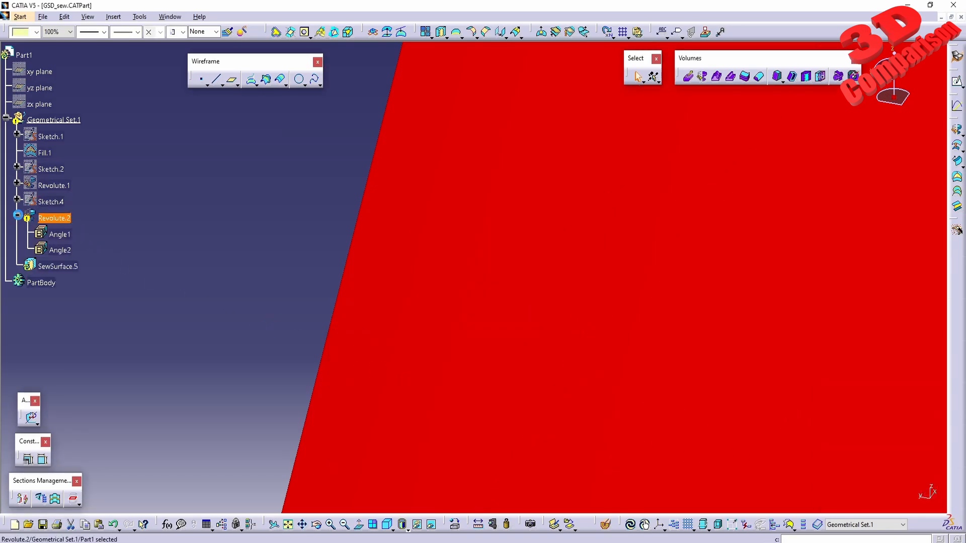
Step: Reopen Sketch.4, convert the point at the support's corner to a construction element, and exit the sketch so Revolute.2 updates
double_click(51, 201)
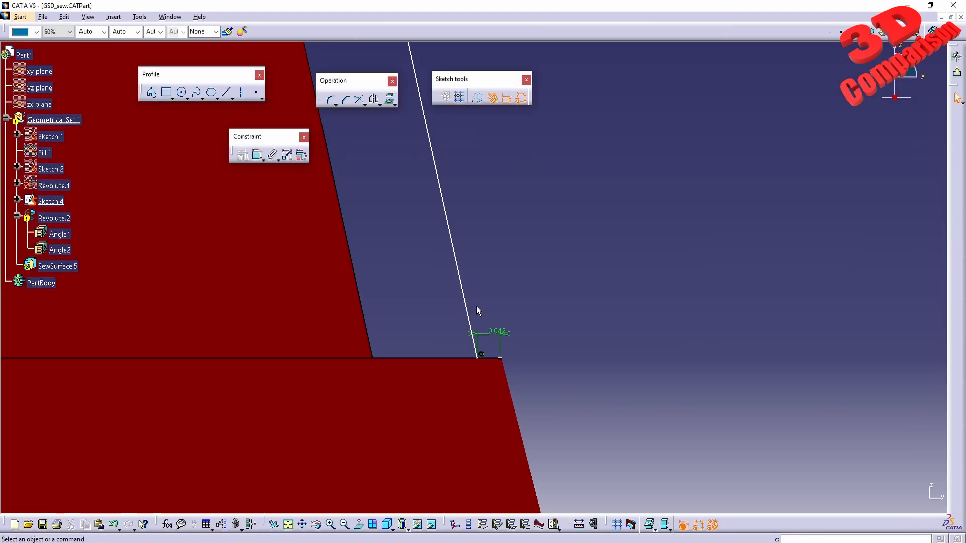
click(501, 358)
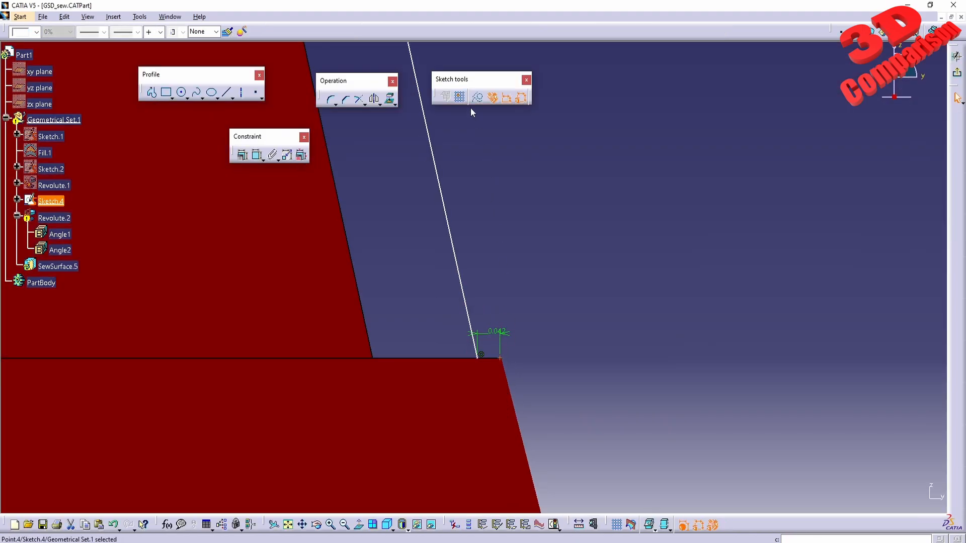
click(958, 75)
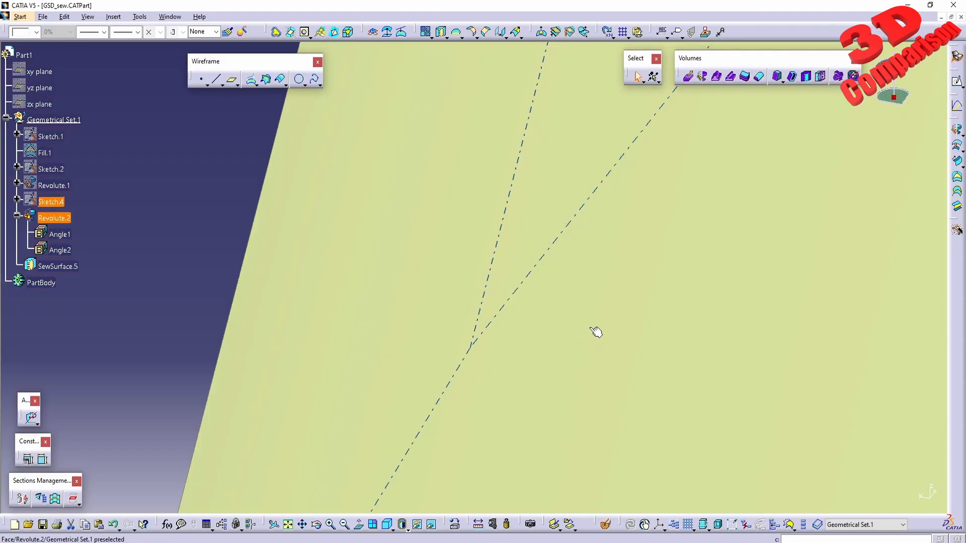
middle_drag(597, 332, 528, 322)
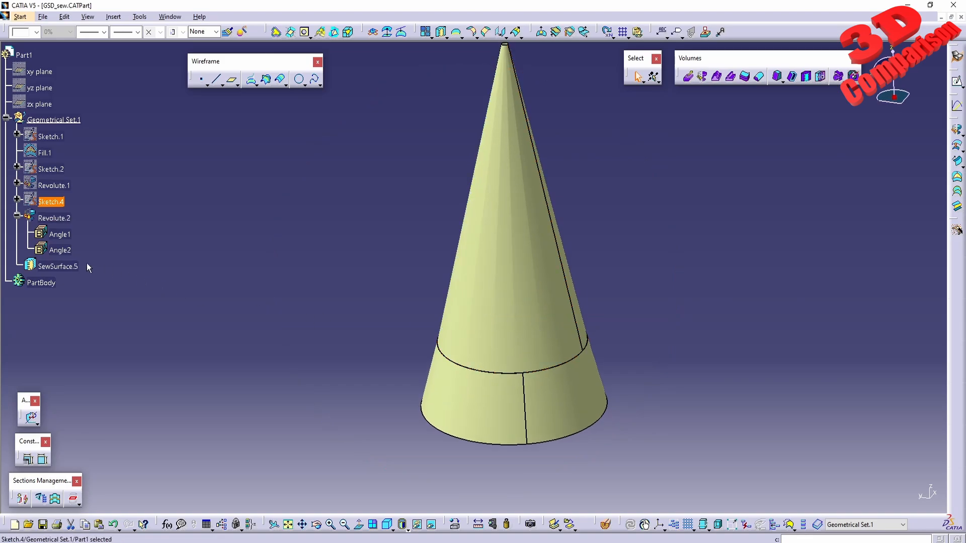
Step: Delete SewSurface.5 and show the hidden surfaces Fill.1 and Revolute.1 again
click(58, 266)
key(Delete)
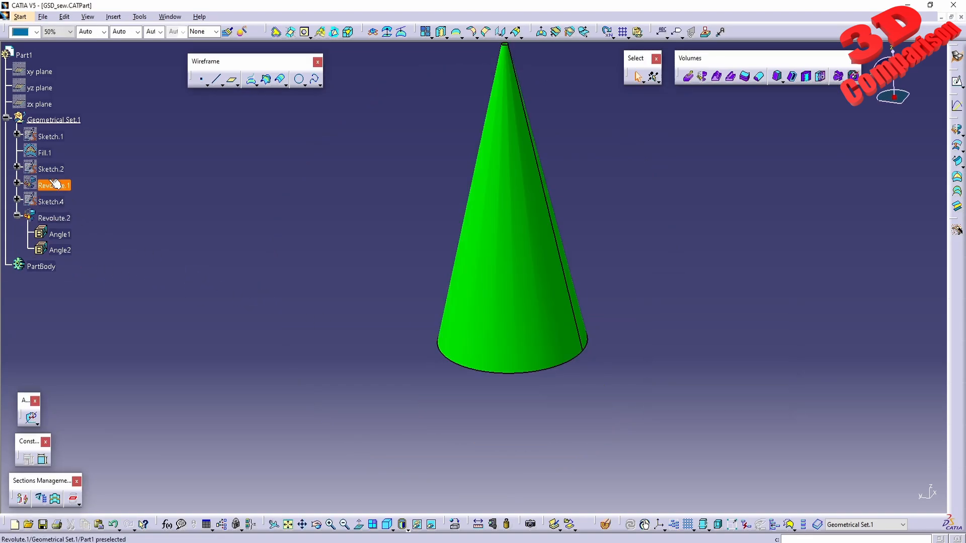
right_click(44, 152)
click(51, 177)
right_click(51, 183)
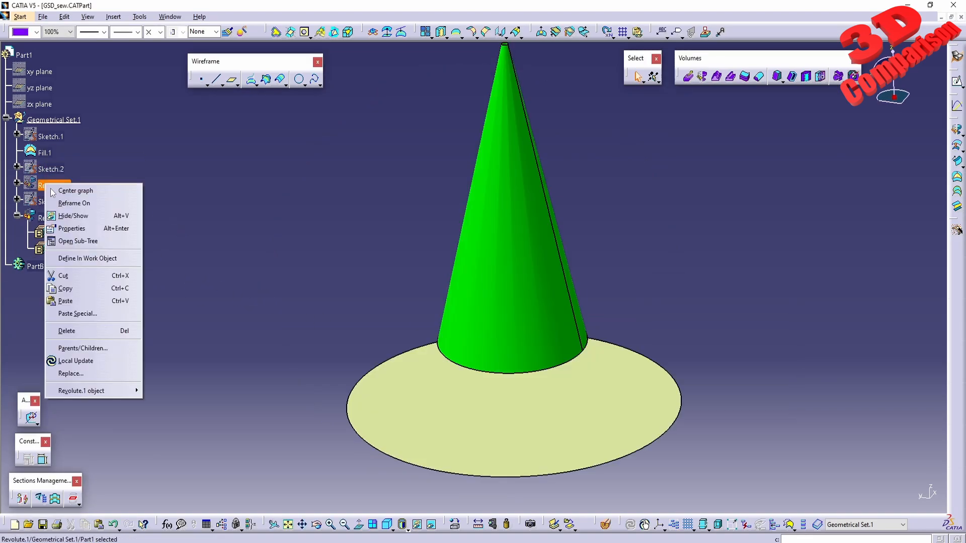
click(61, 214)
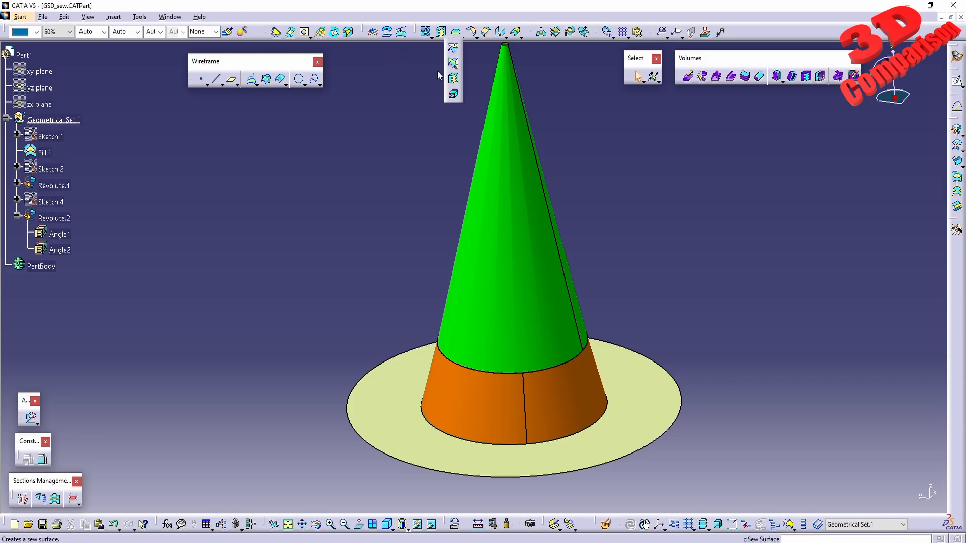
Step: Join Fill.1, Revolute.1 and Revolute.2 with a 0.001 mm merging distance and the connexity check turned off
click(444, 36)
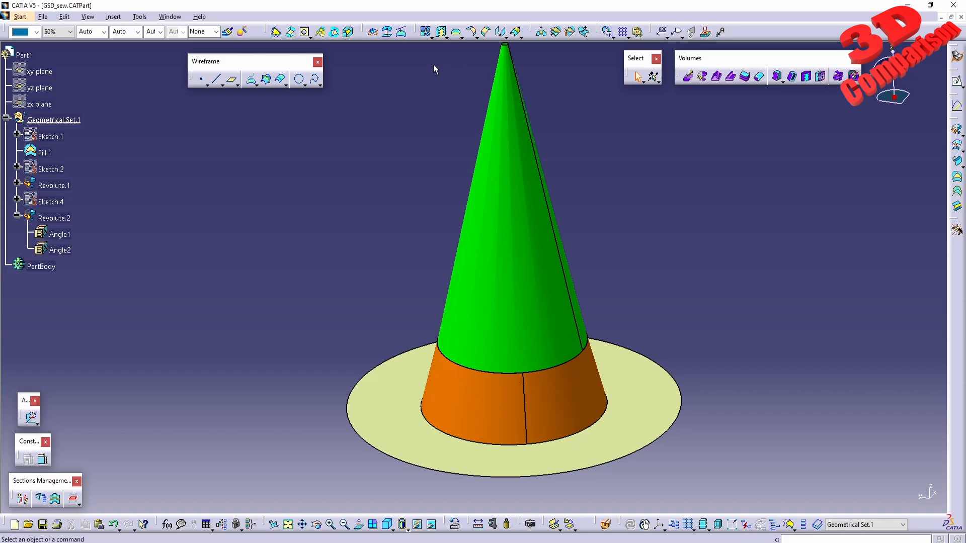
click(428, 33)
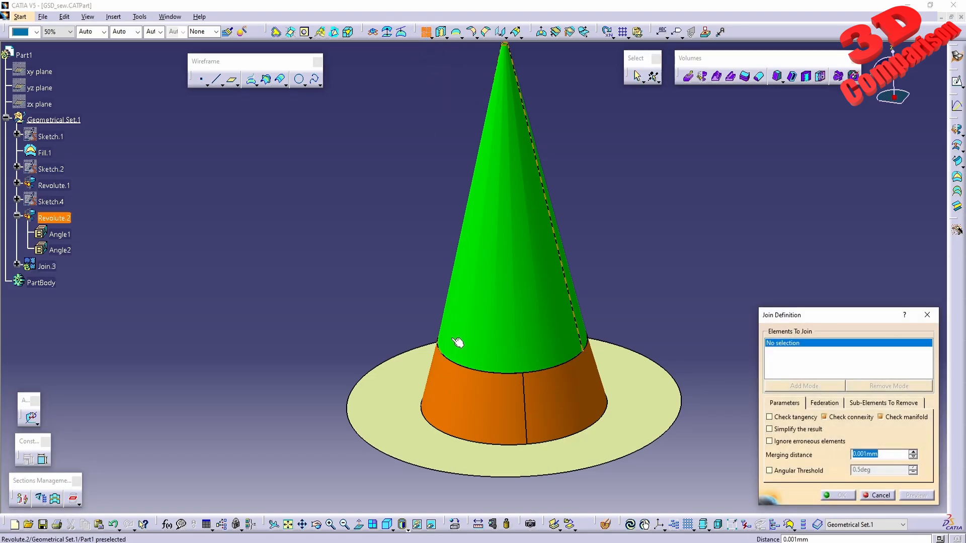
scroll(464, 371, up, 1)
middle_drag(465, 376, 443, 401)
click(388, 446)
click(434, 395)
click(515, 371)
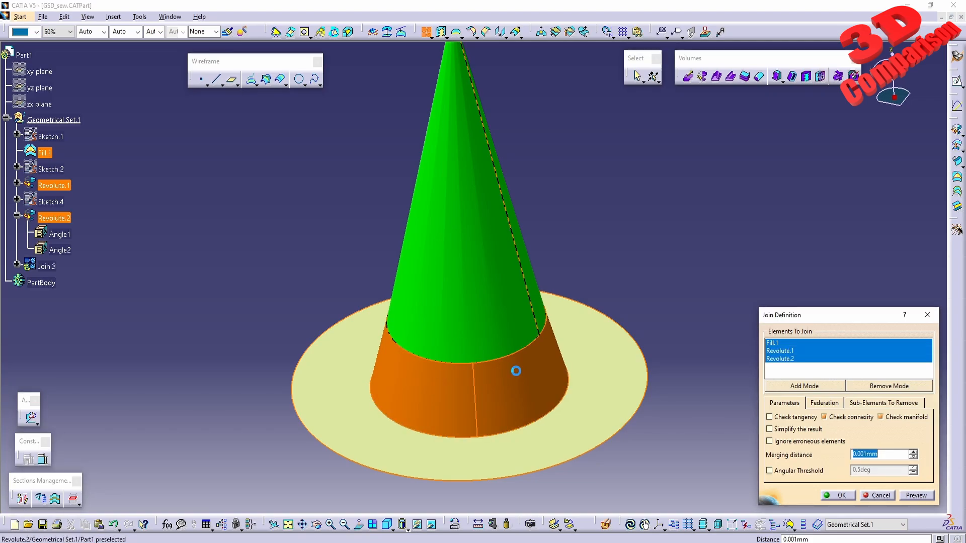
click(916, 496)
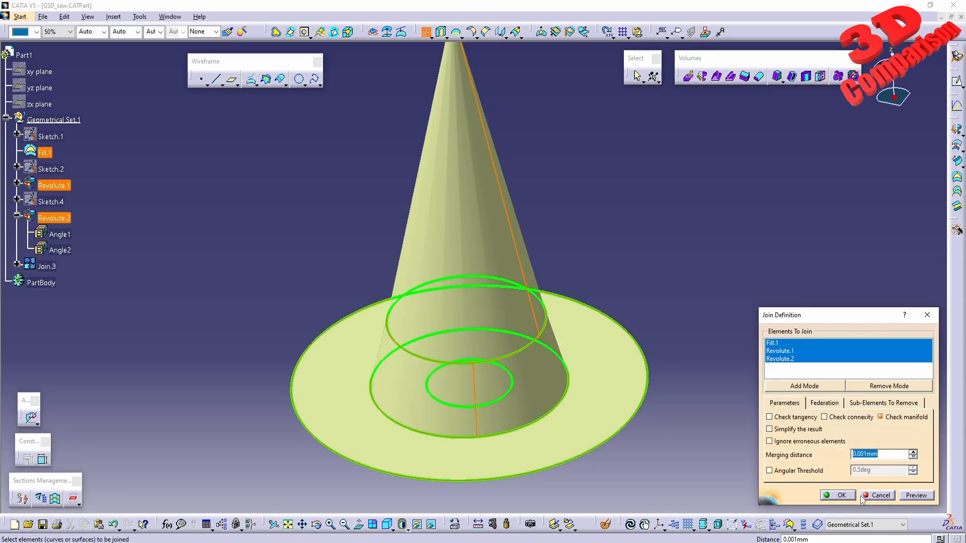
click(838, 495)
Step: Cut the joined surface with a dynamic section on the yz plane and examine its inner walls and the seams between the cones
middle_drag(450, 298, 472, 341)
middle_drag(542, 372, 538, 428)
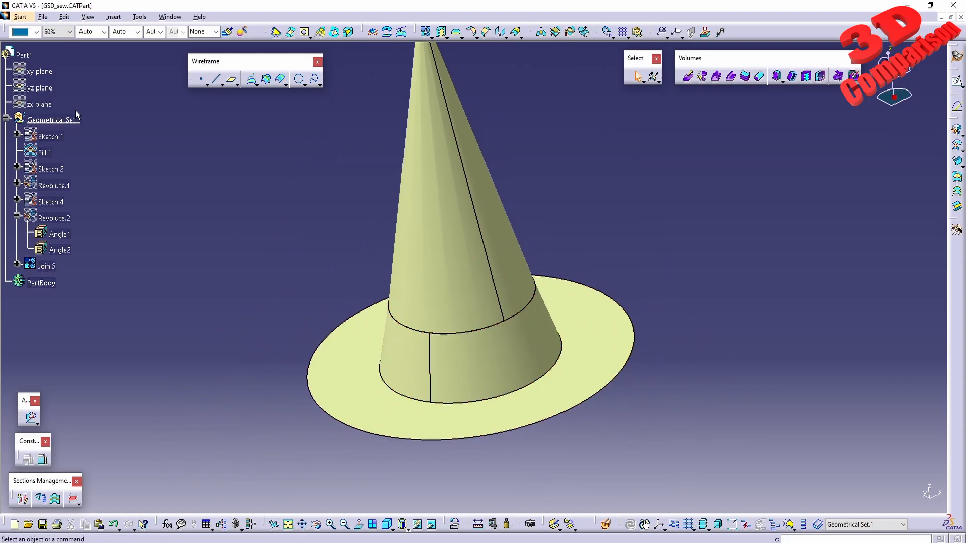
click(42, 89)
click(646, 524)
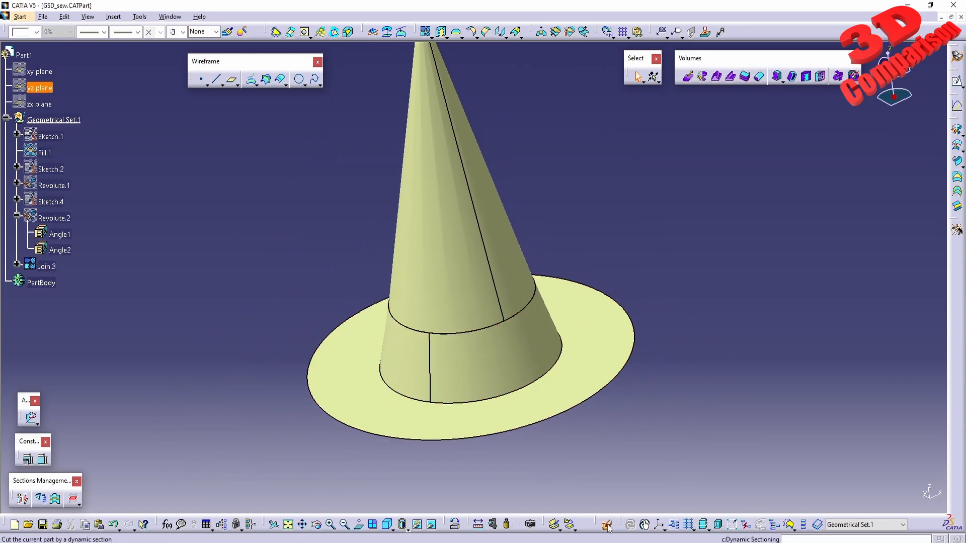
click(49, 89)
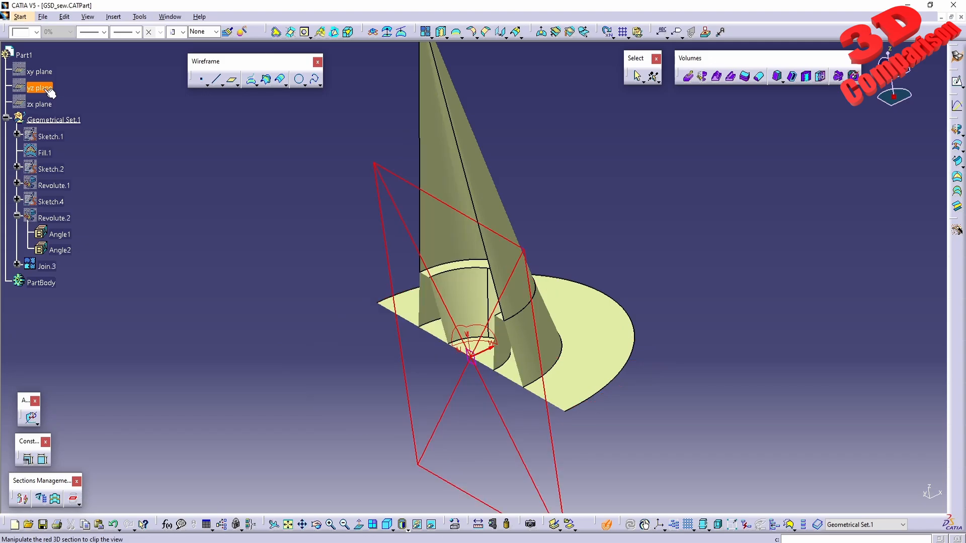
middle_drag(380, 370, 485, 252)
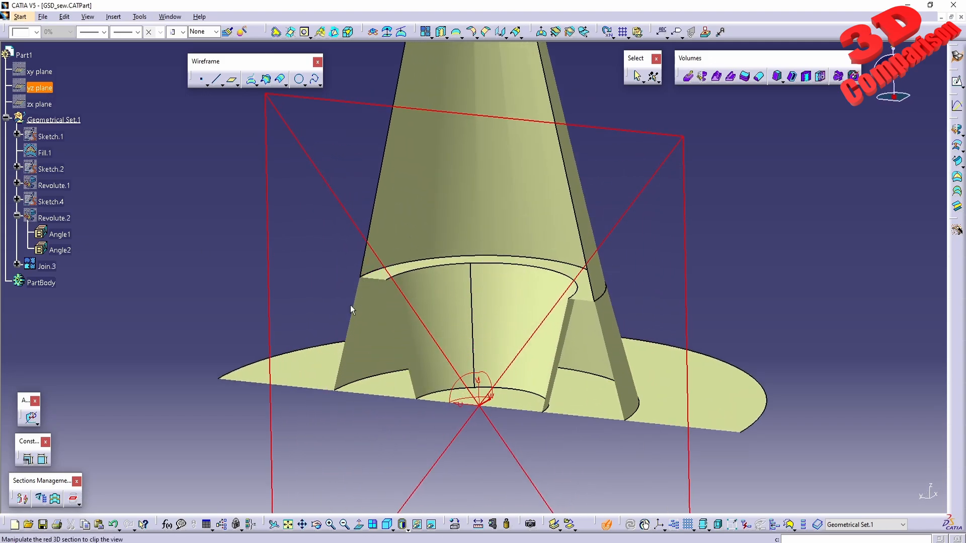
middle_drag(433, 350, 499, 335)
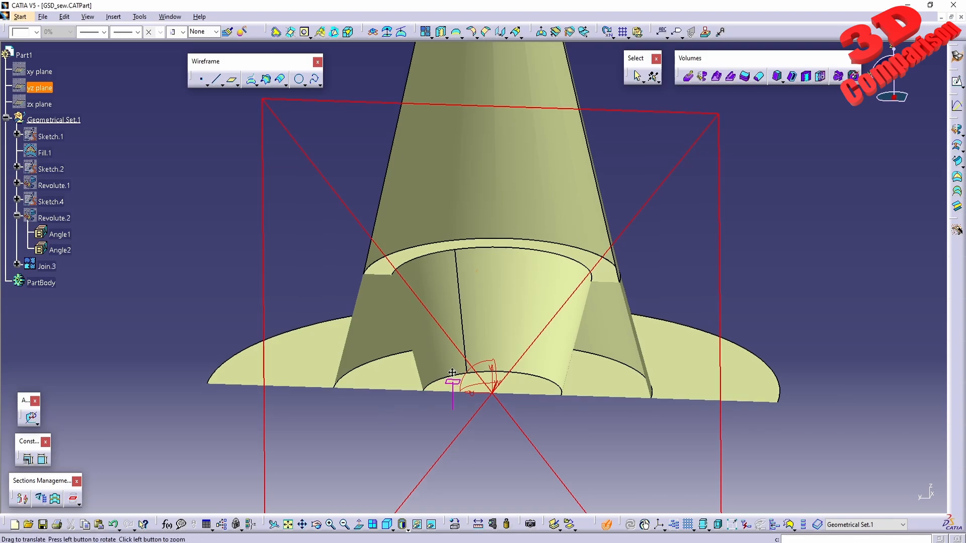
middle_drag(451, 377, 448, 388)
middle_drag(531, 327, 498, 382)
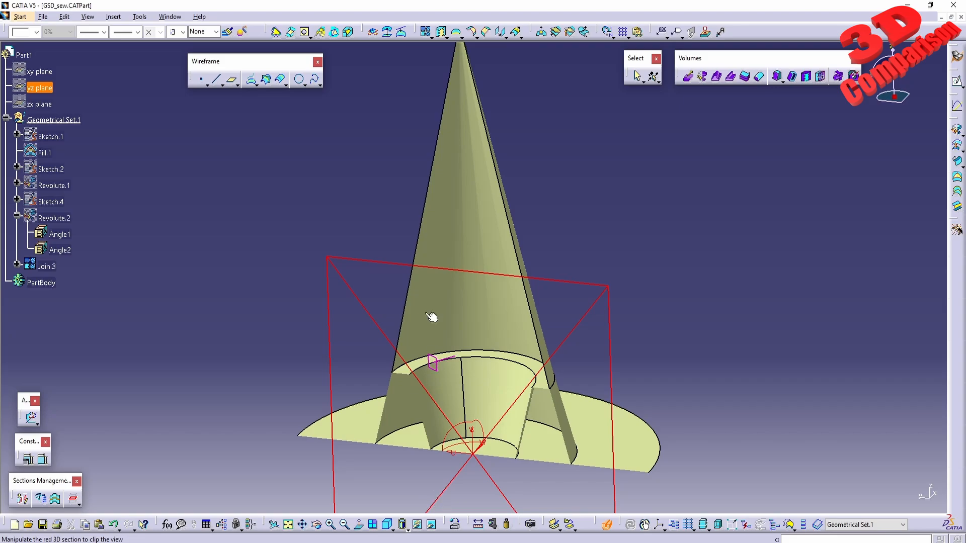